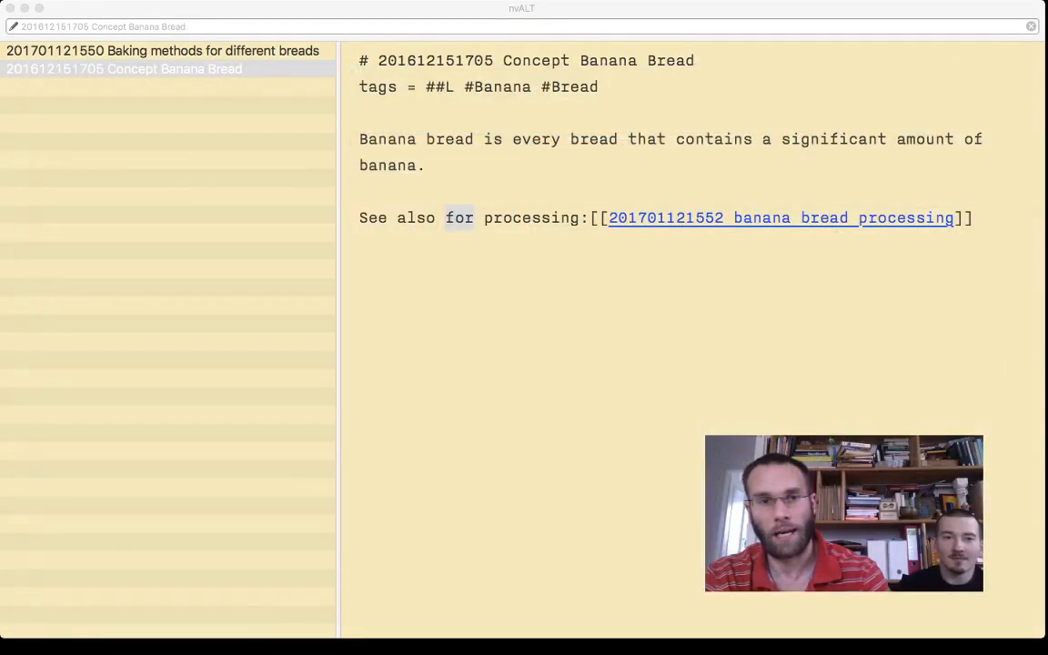
key("super+Tab")
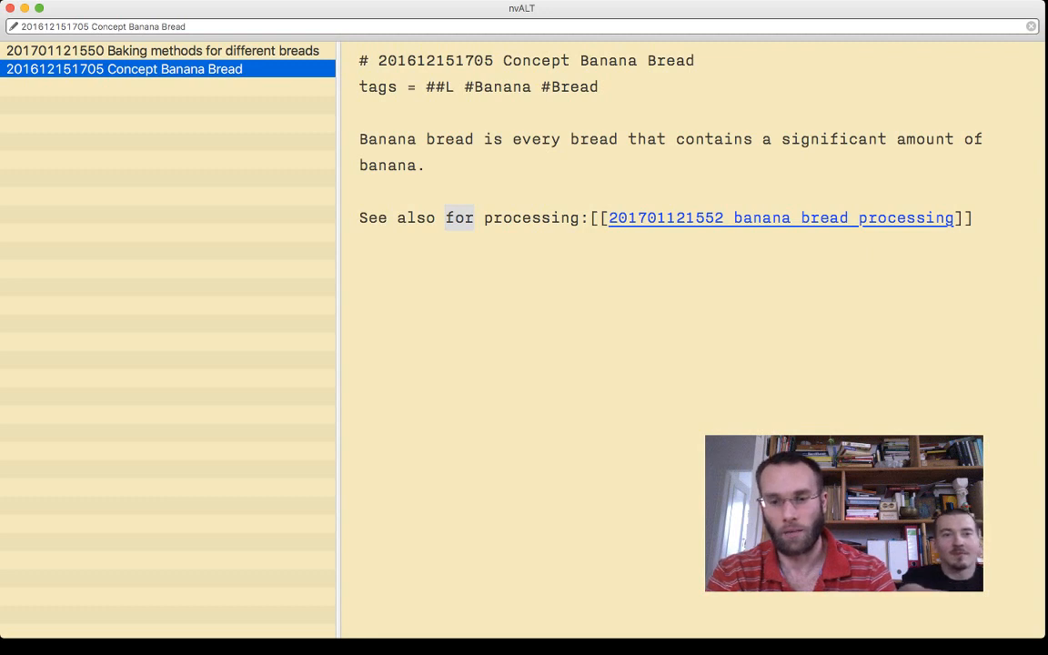
key("super+l")
key("Escape")
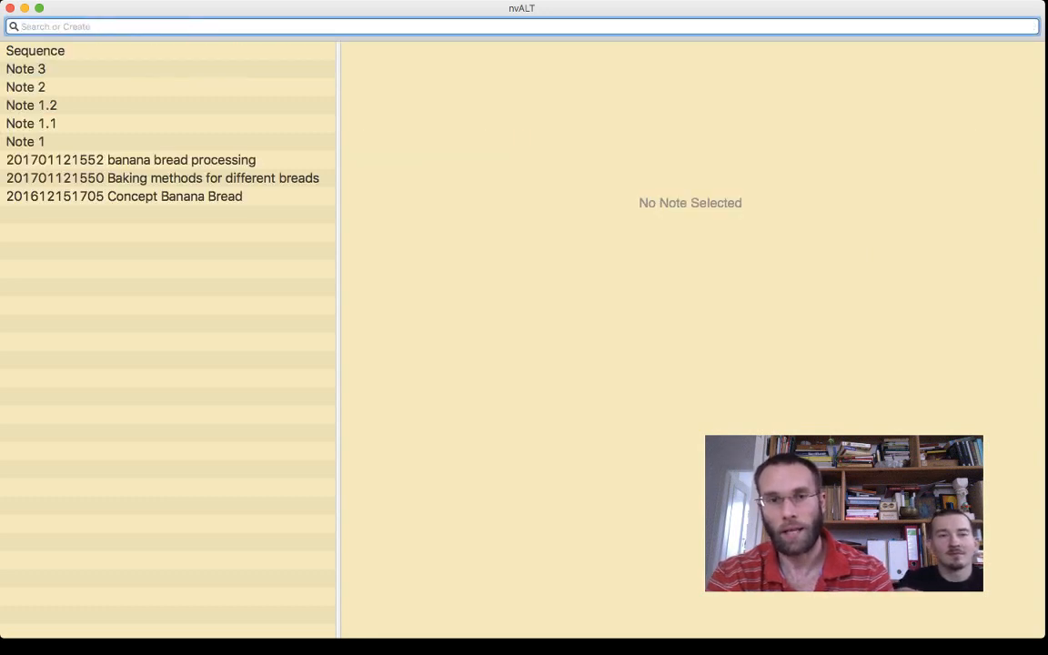
key("super+n")
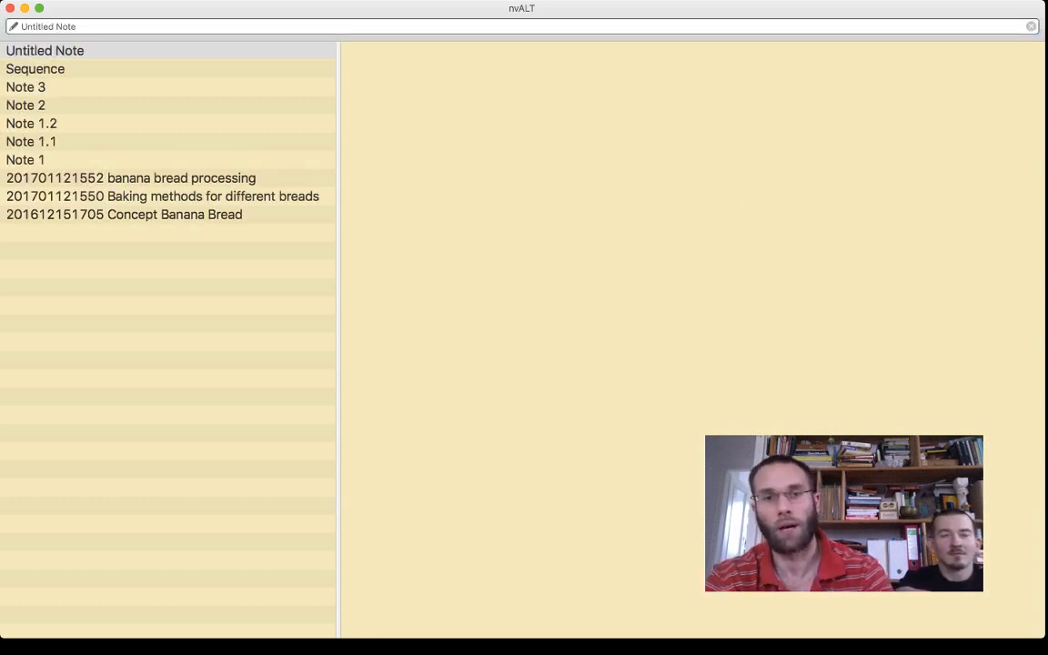
key("super+Tab")
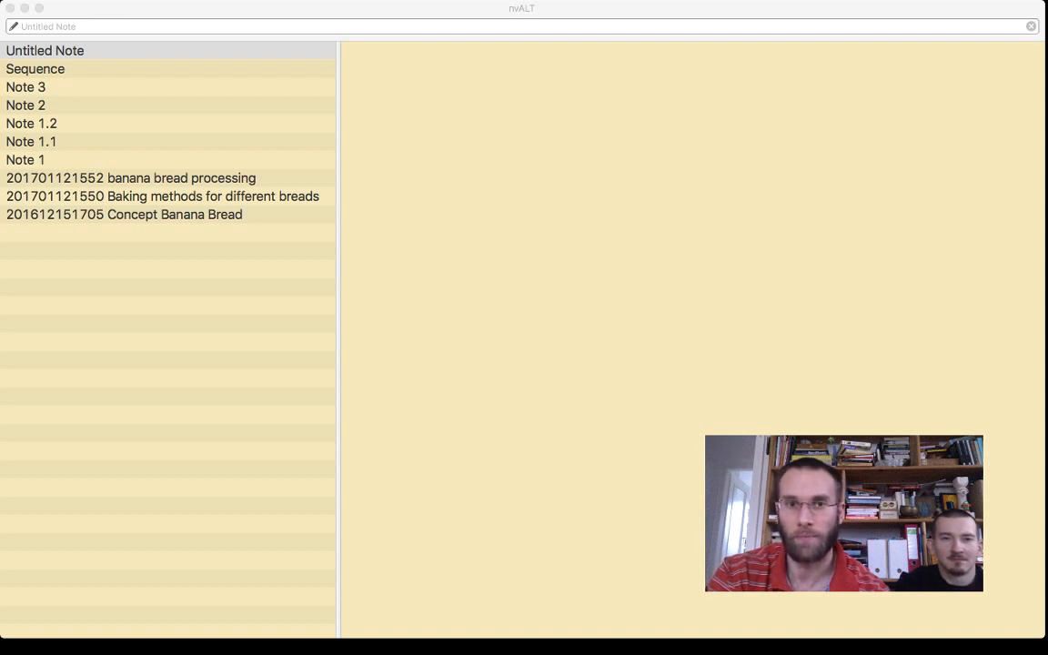
key("super+Tab")
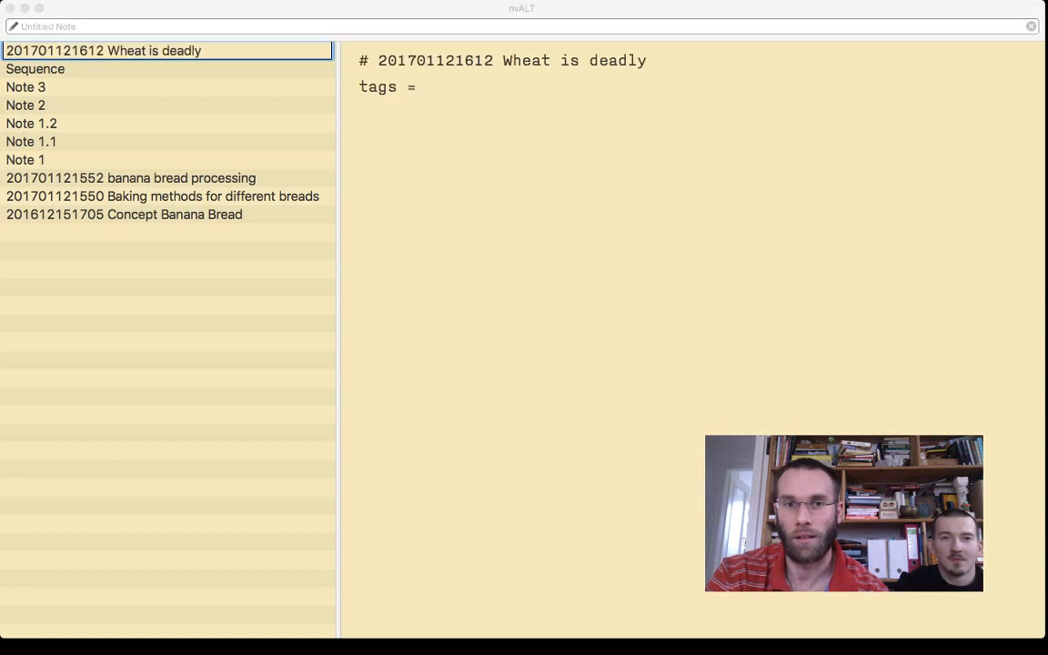
key("super+Tab")
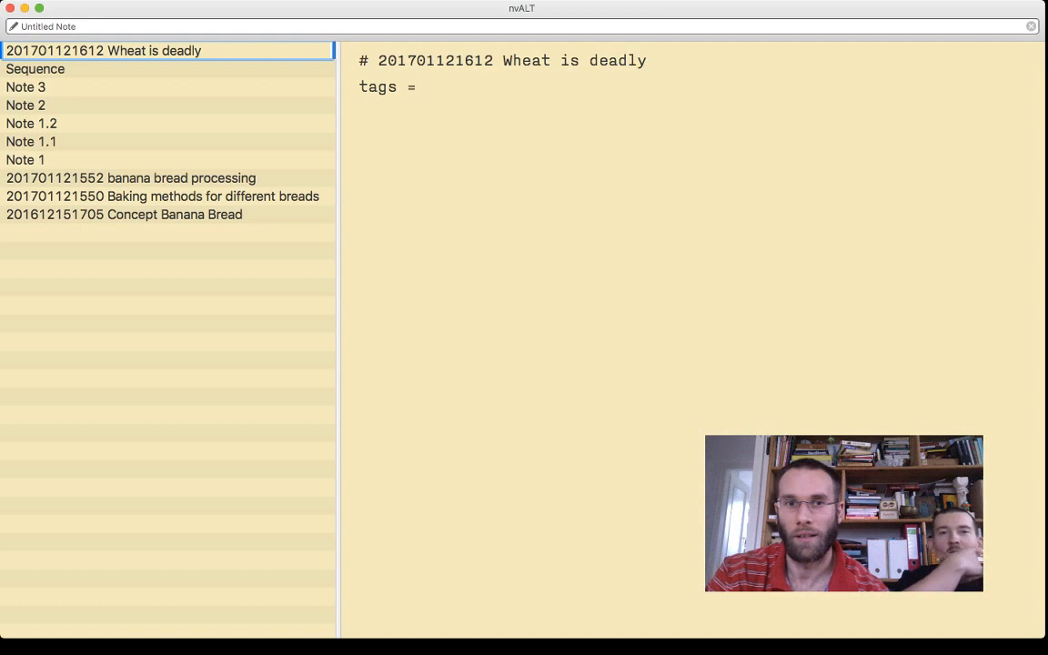
key("Return")
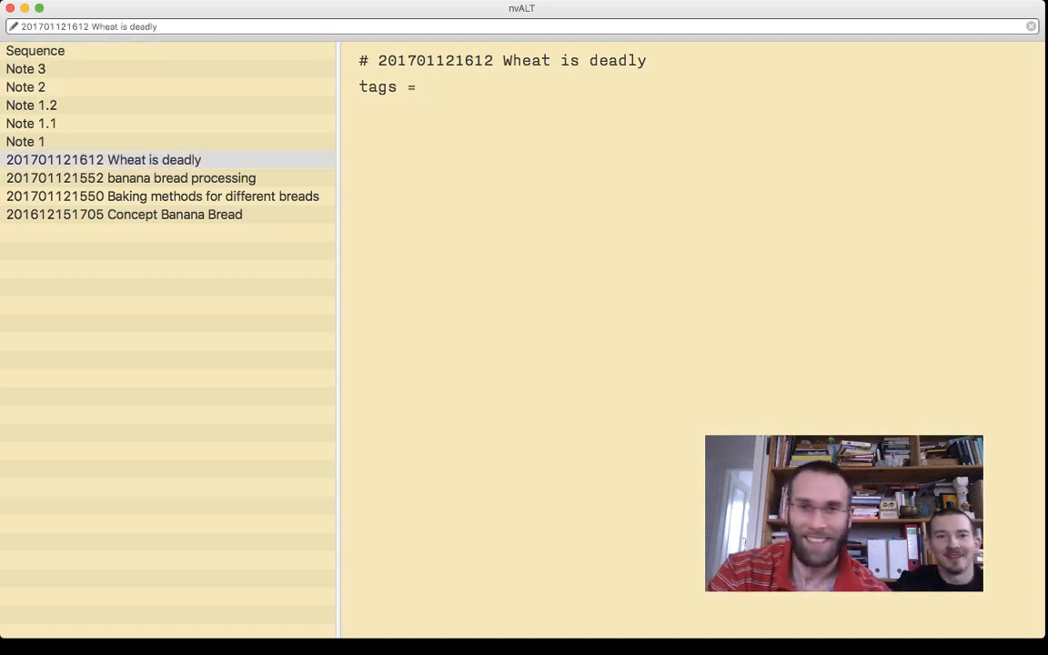
- Insert two Lorem ipsum placeholder paragraphs below the tags line with the qtext snippet, separated by a blank line
key("Return")
key("Return")
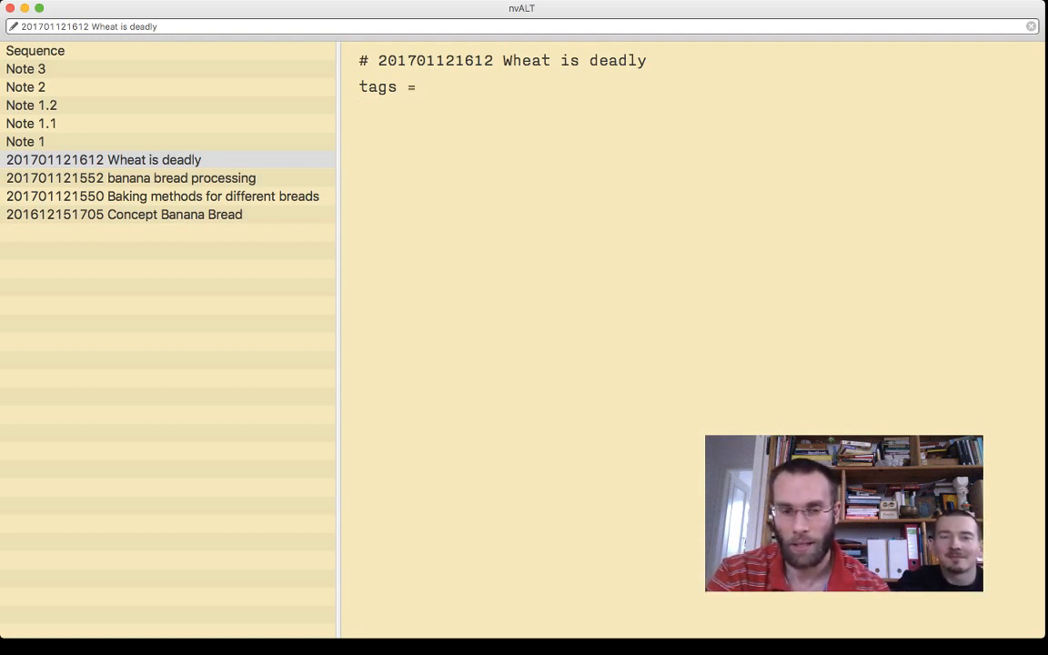
type("qtest")
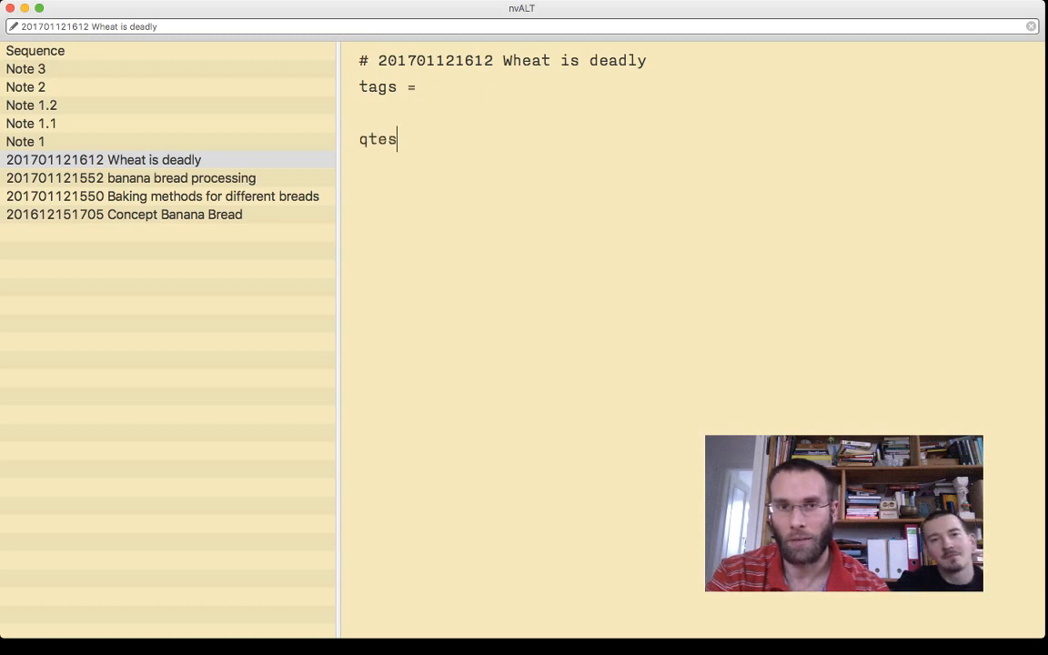
key("BackSpace")
key("BackSpace")
type("xt")
key("Return")
key("Return")
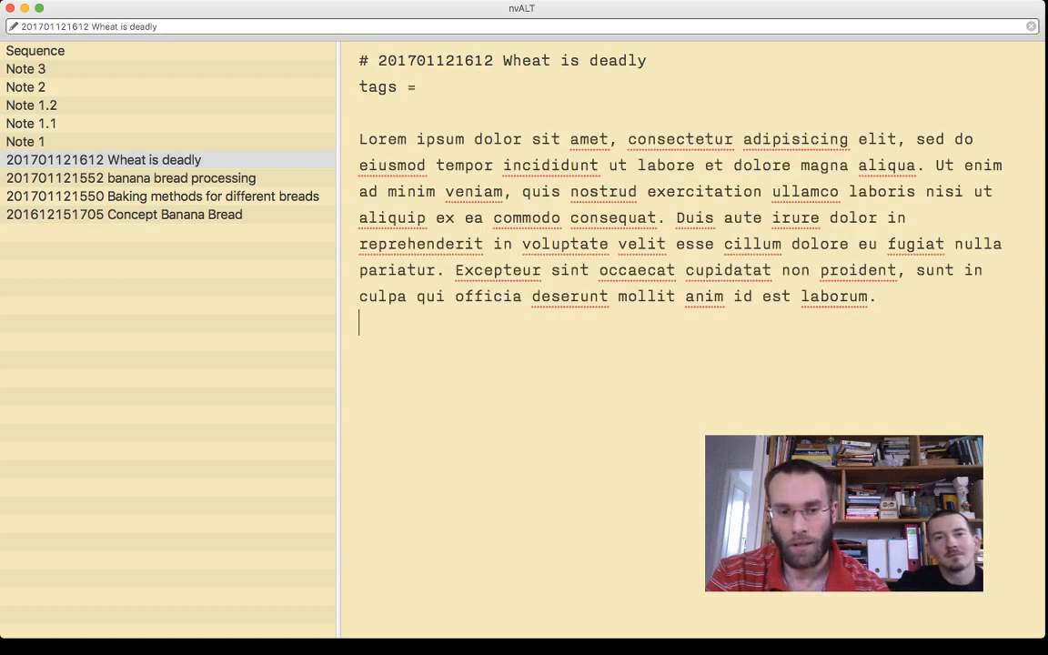
type("qtext")
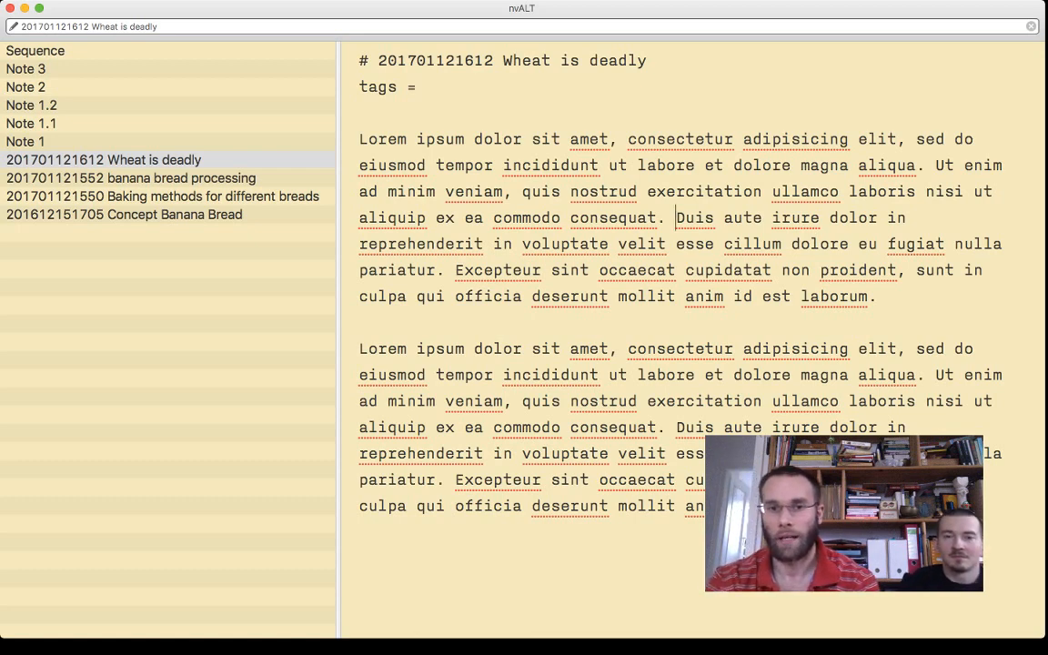
- Split both Lorem ipsum paragraphs in two before the sentence starting "Duis aute", leaving a blank line between the parts
key("Return")
key("Return")
left_click(676, 480)
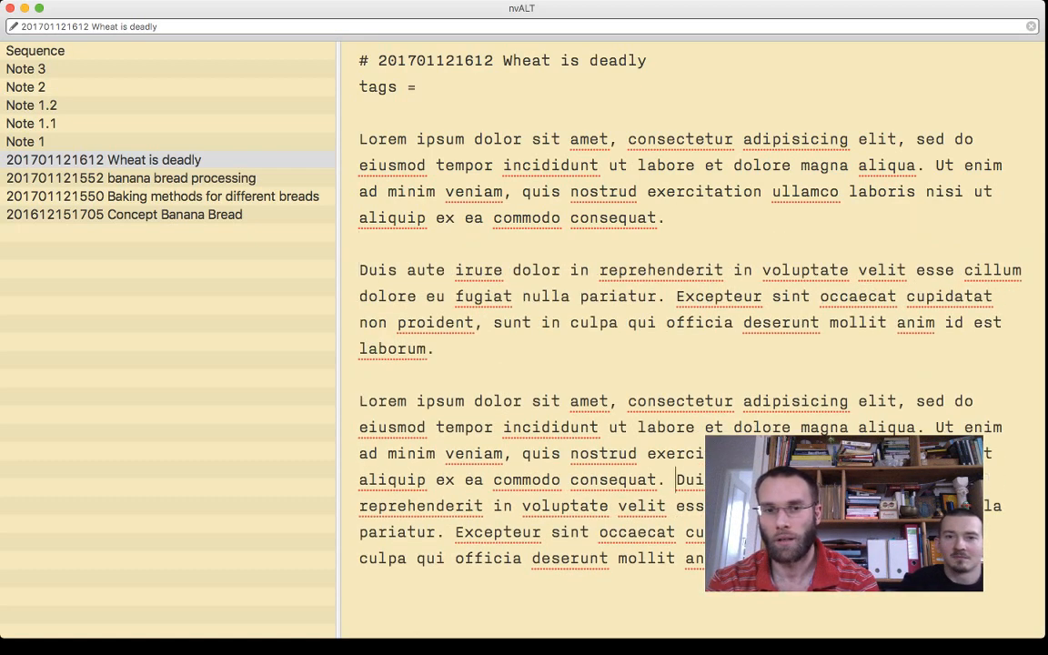
key("Return")
key("Return")
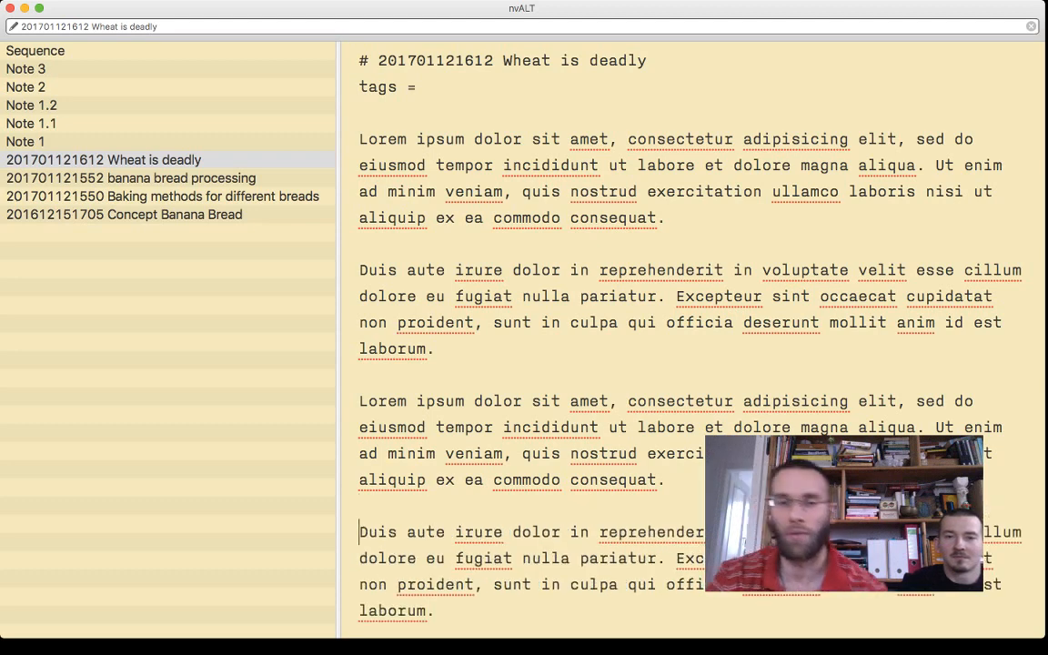
left_click(359, 113)
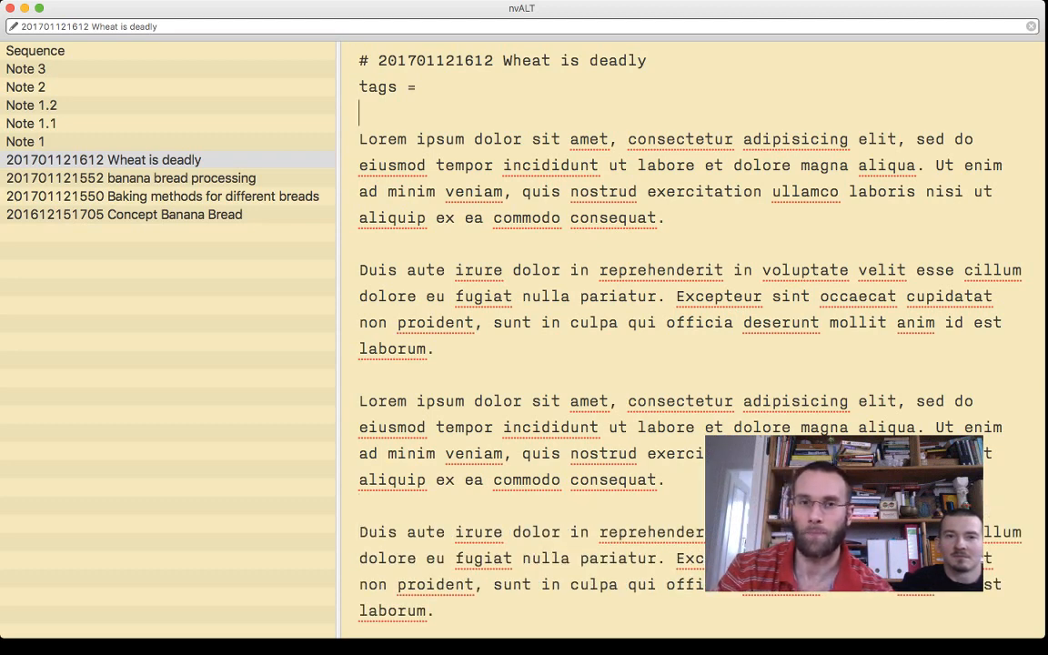
key("Return")
key("Return")
key("Up")
type("[[")
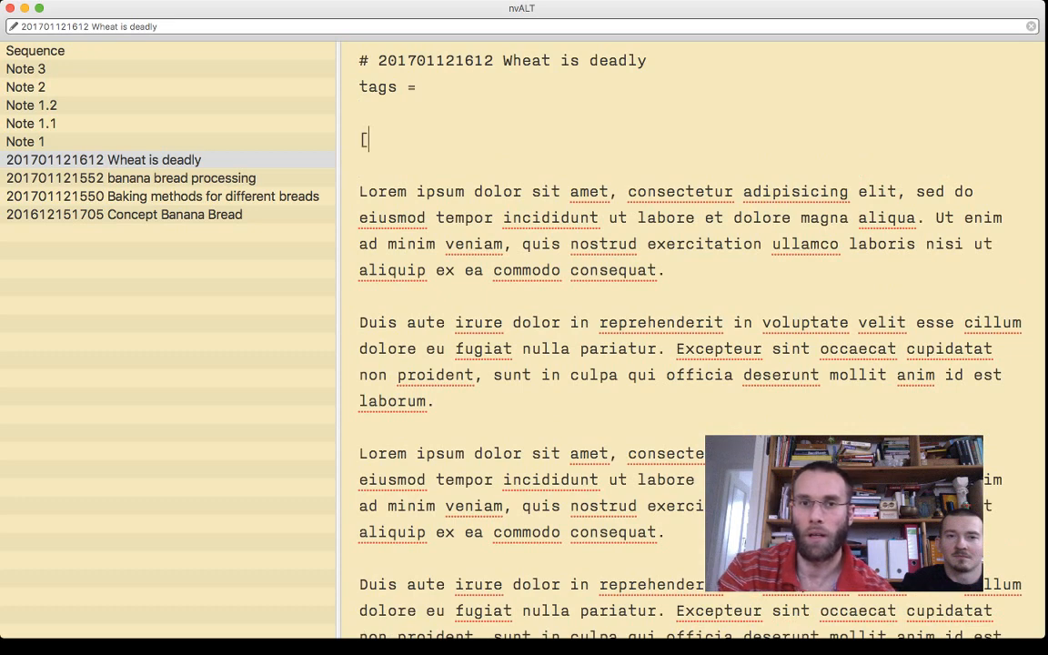
key("BackSpace")
key("BackSpace")
type("[[201701121613")
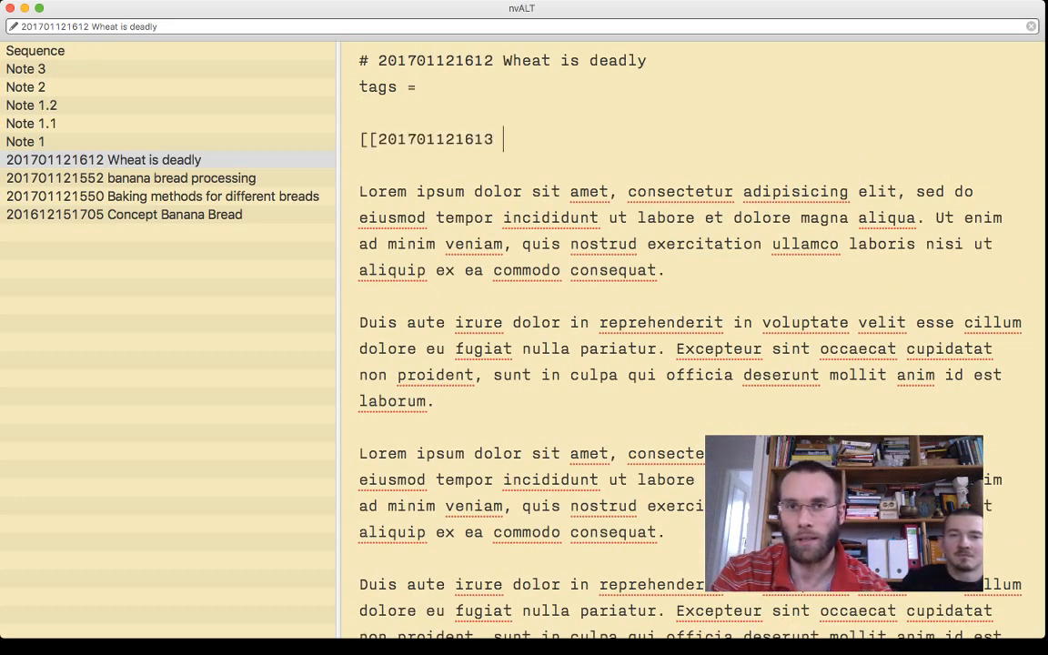
type(" What")
- Title the started link "Wheat is very deadly" and close it with double brackets
key("BackSpace")
key("BackSpace")
key("BackSpace")
type("heat id")
key("BackSpace")
key("BackSpace")
key("BackSpace")
type("is deadly")
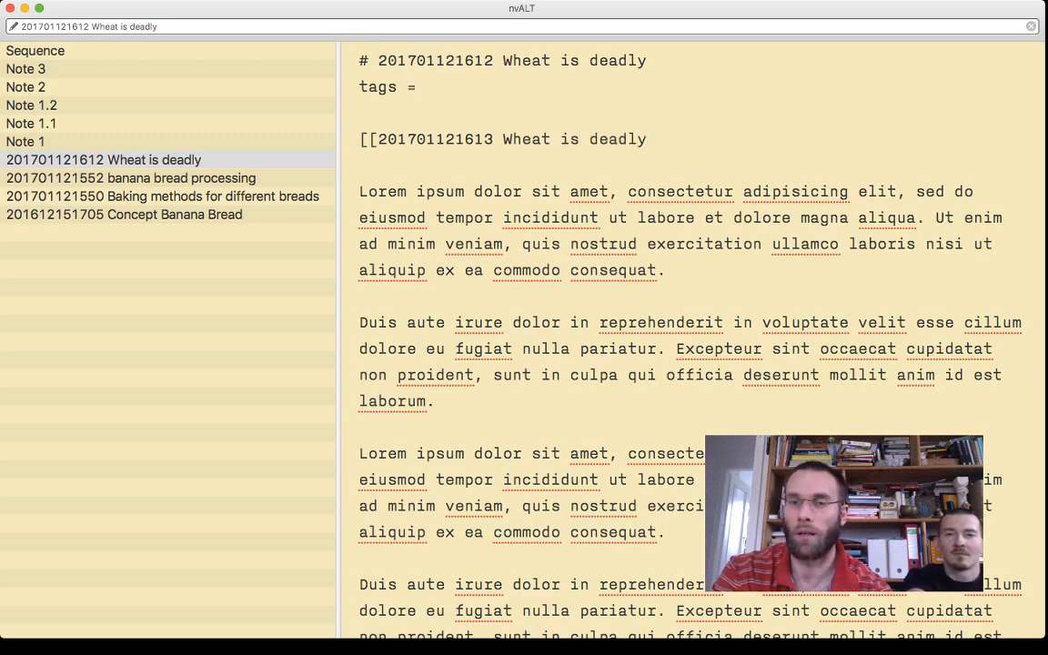
key("BackSpace")
key("BackSpace")
key("BackSpace")
key("BackSpace")
key("BackSpace")
key("BackSpace")
key("BackSpace")
type("very deadly")
key("BackSpace")
key("BackSpace")
type("ly]")
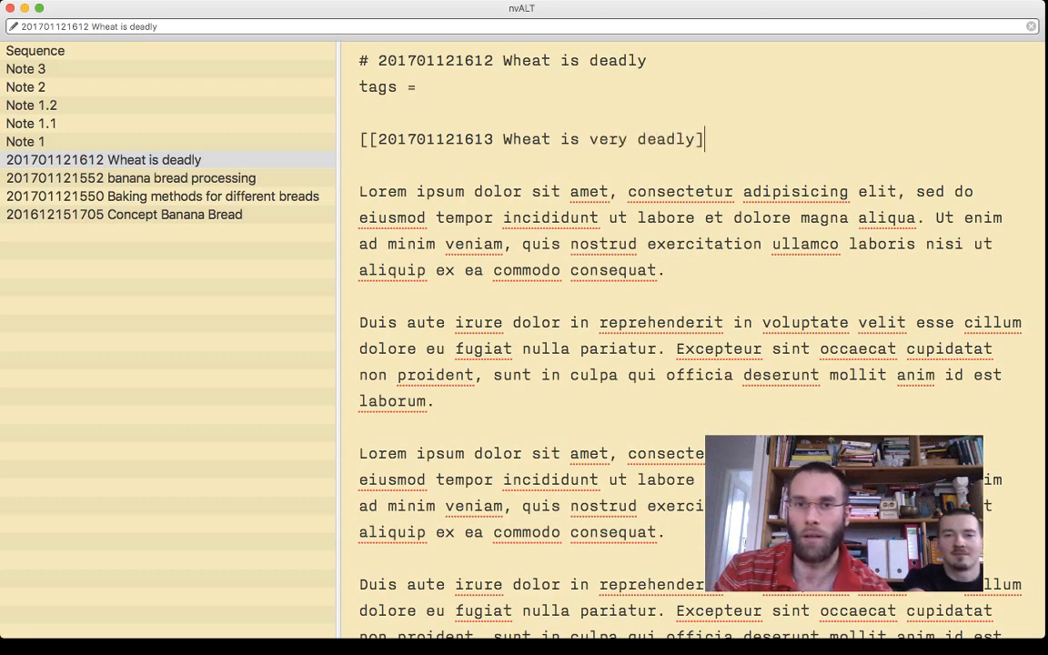
type("]")
- Add two more blank lines between the first paragraph and the first "Duis aute" paragraph
key("Down")
key("Down")
key("Down")
key("Down")
key("Down")
key("Down")
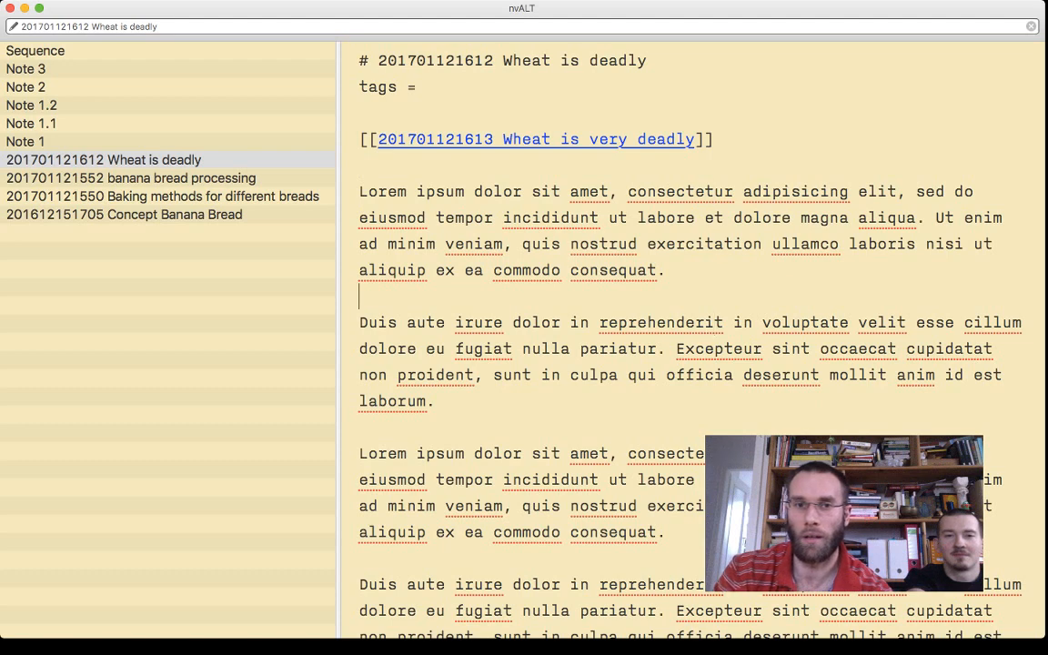
key("Return")
key("Return")
left_click(714, 139)
key("Left")
key("Left")
key("alt+shift+Left")
key("alt+shift+Left")
key("alt+shift+Left")
key("alt+shift+Left")
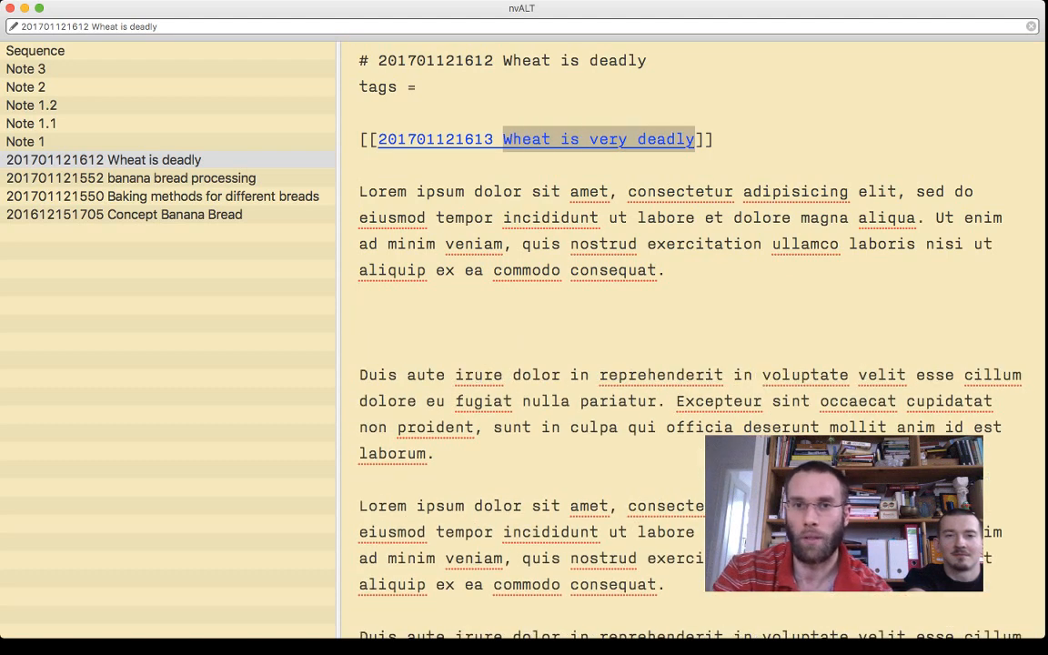
type("What")
key("BackSpace")
key("BackSpace")
key("BackSpace")
type("eat contains ")
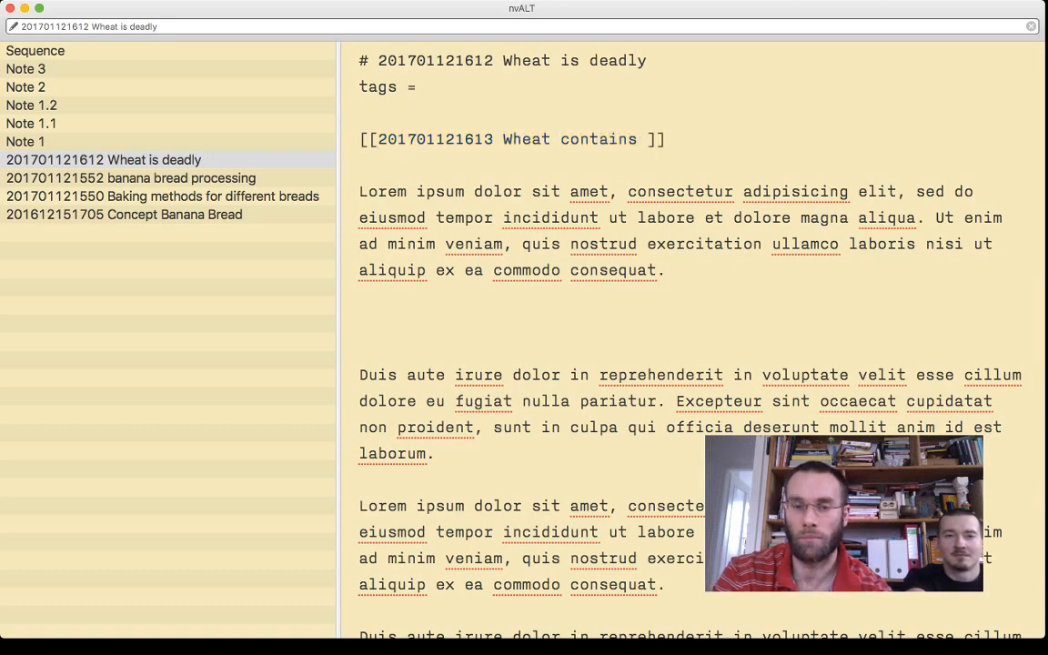
type("gluten")
key("Down")
key("Down")
key("Down")
key("Down")
key("Down")
key("Down")
key("Down")
key("Down")
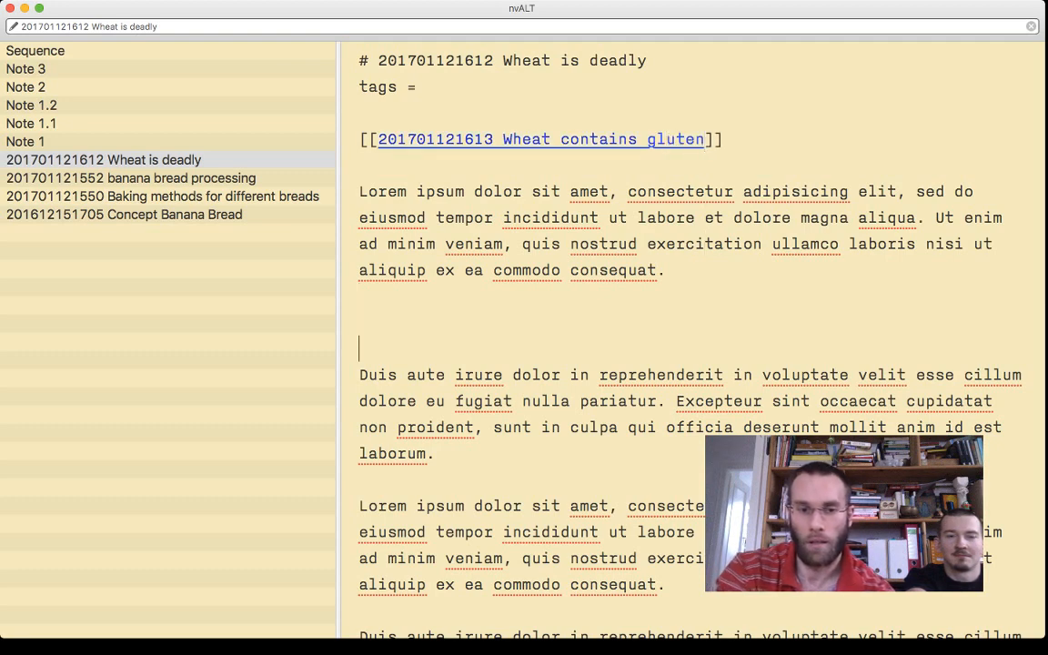
type("[[201701121613")
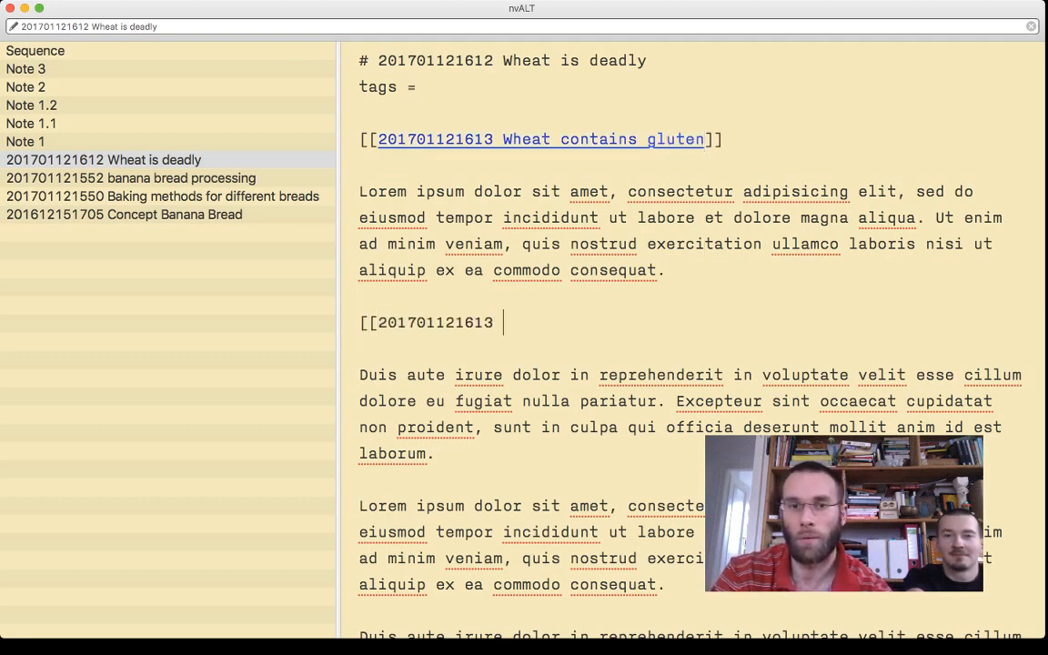
key("BackSpace")
key("BackSpace")
type("4")
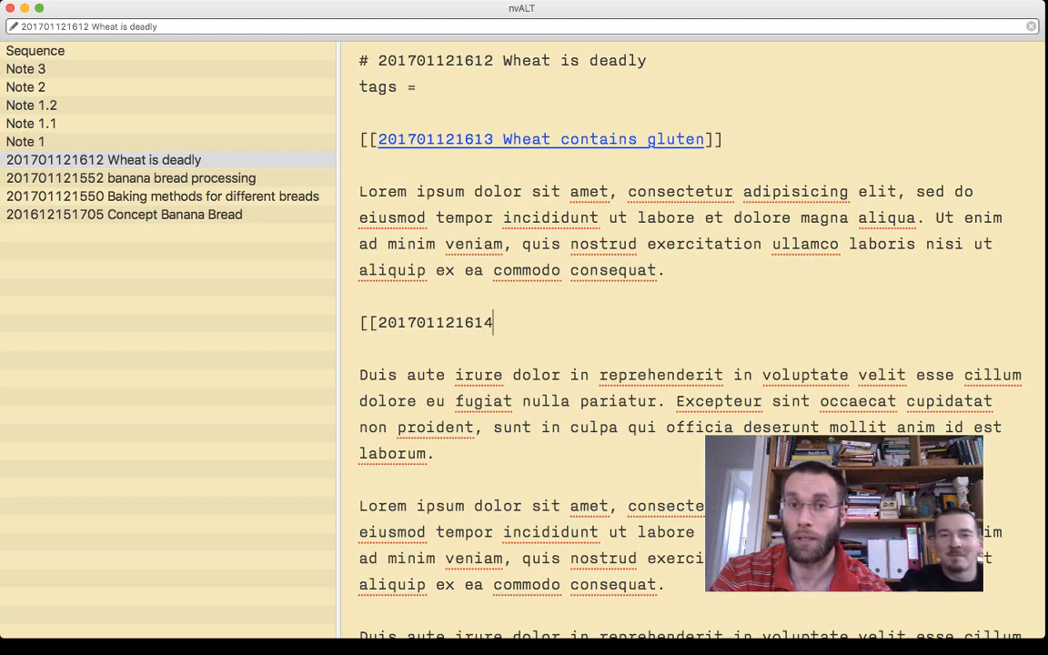
- Title the second link "Wheat contains to much starch" and close it with double brackets
type("What")
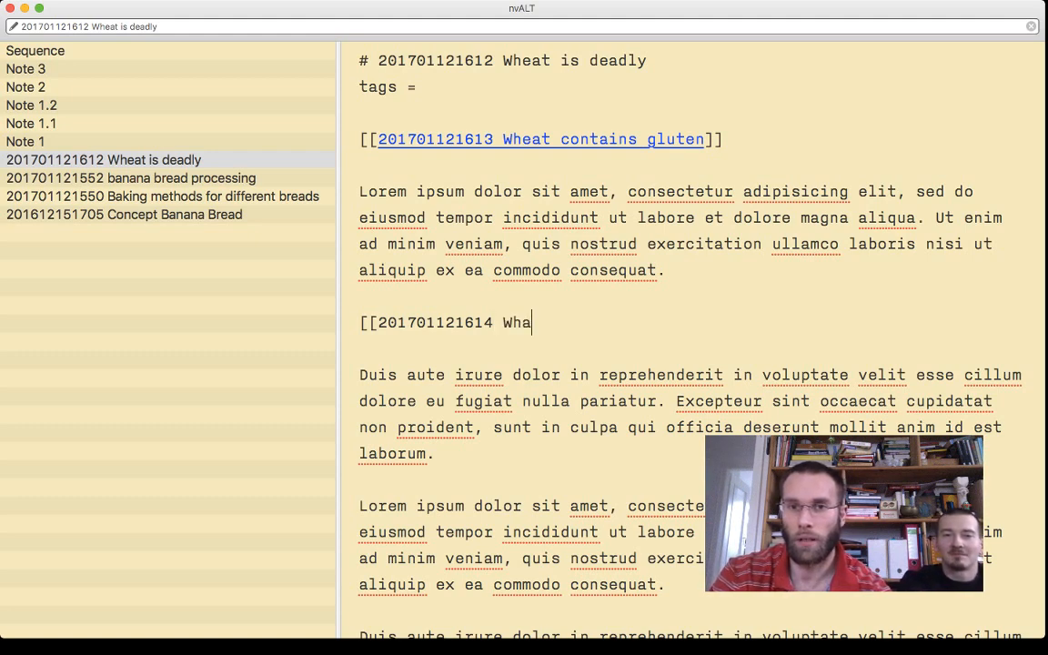
key("BackSpace")
key("BackSpace")
type("eat contains ")
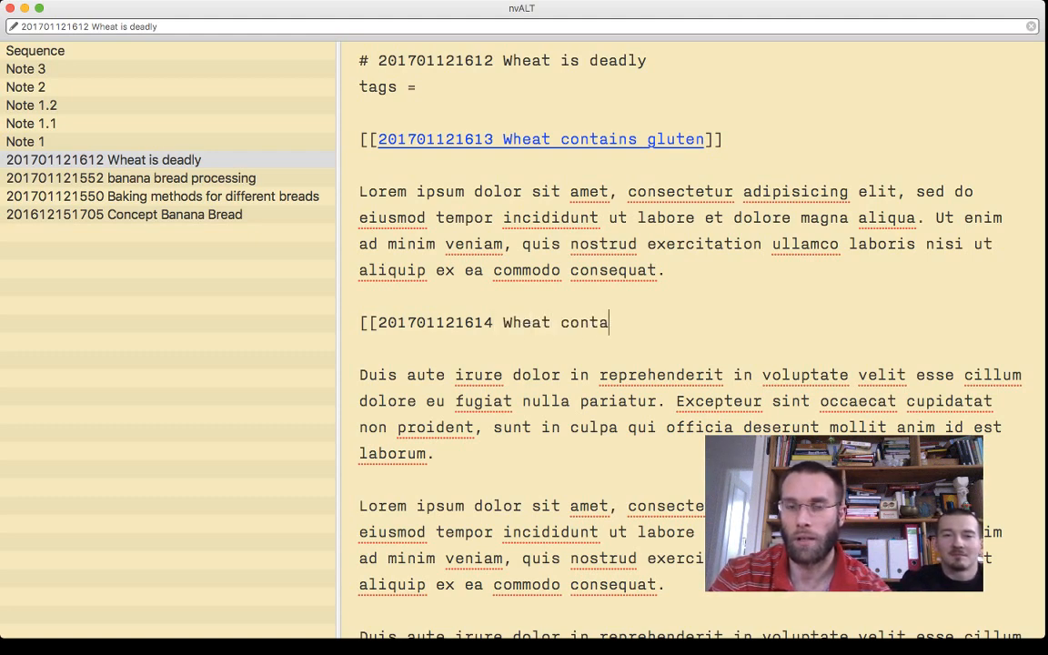
type("to m")
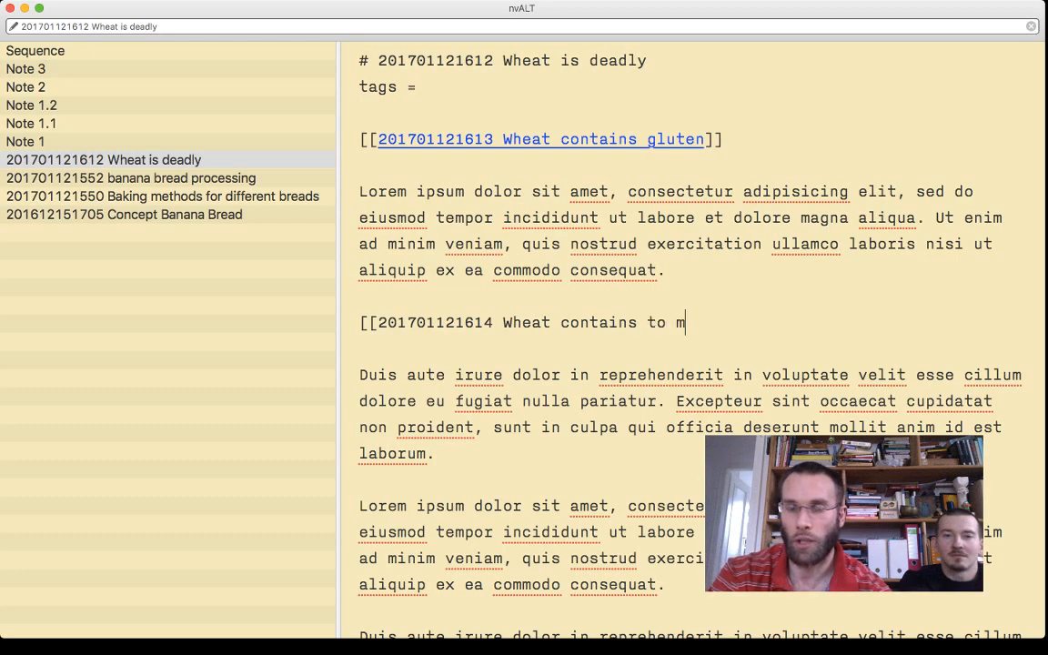
type("uch star")
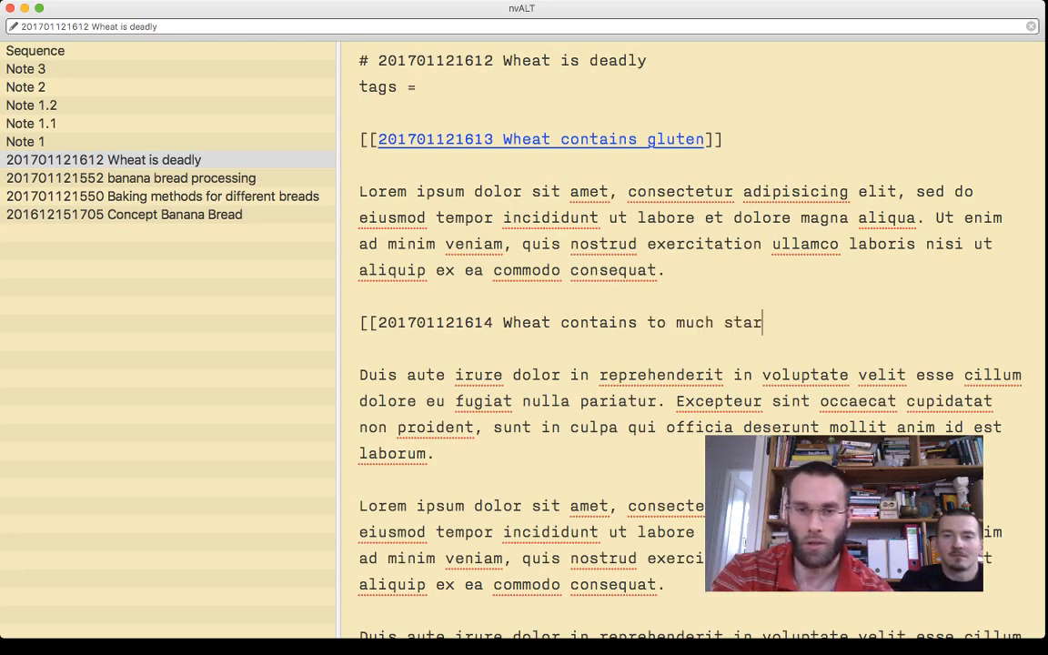
type("ch]]")
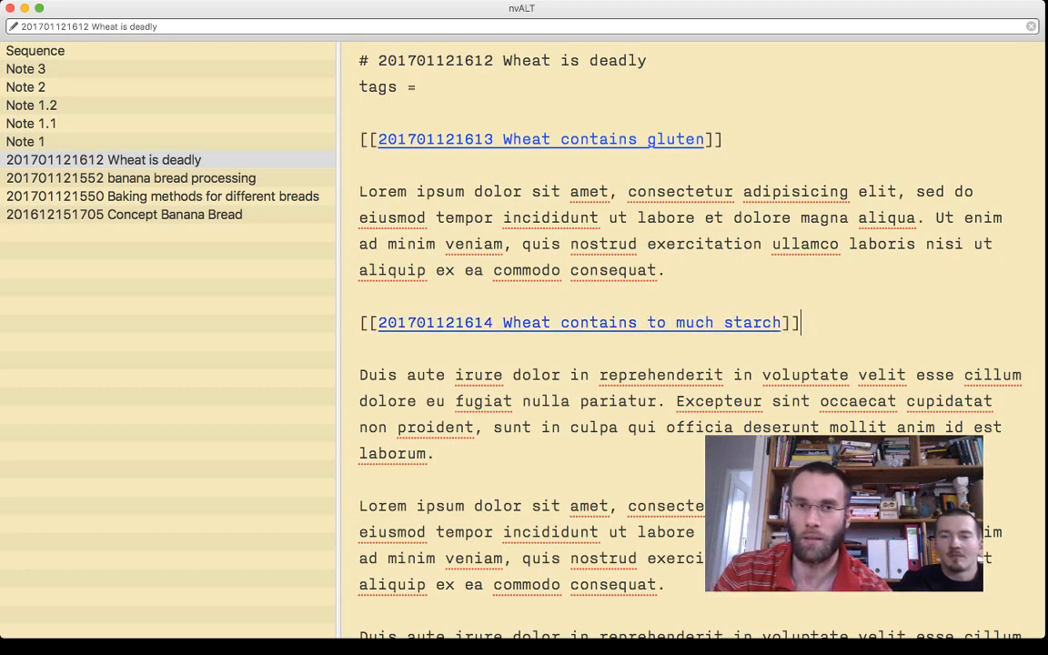
- Make room below the first "Duis aute" paragraph and open a third wiki link there with "[["
key("Down")
key("Down")
key("Return")
key("Return")
key("Up")
type("[[")
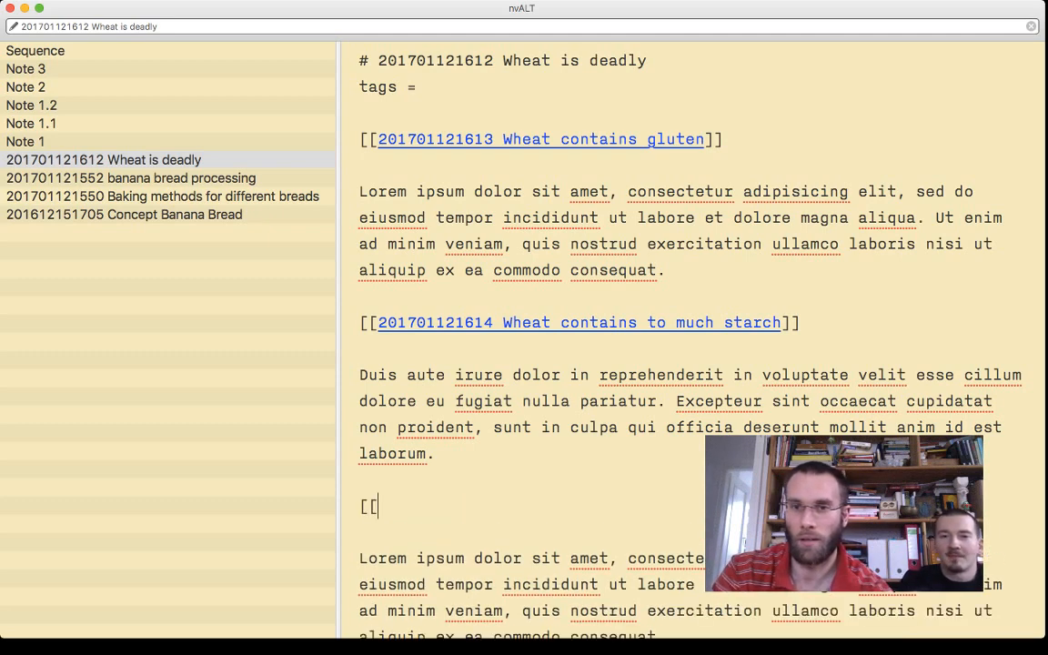
left_click(800, 323)
key("alt+Left")
key("alt+Left")
key("alt+Left")
key("alt+Right")
type("o")
key("Down")
key("Down")
key("Down")
key("Down")
key("Down")
key("Down")
key("Down")
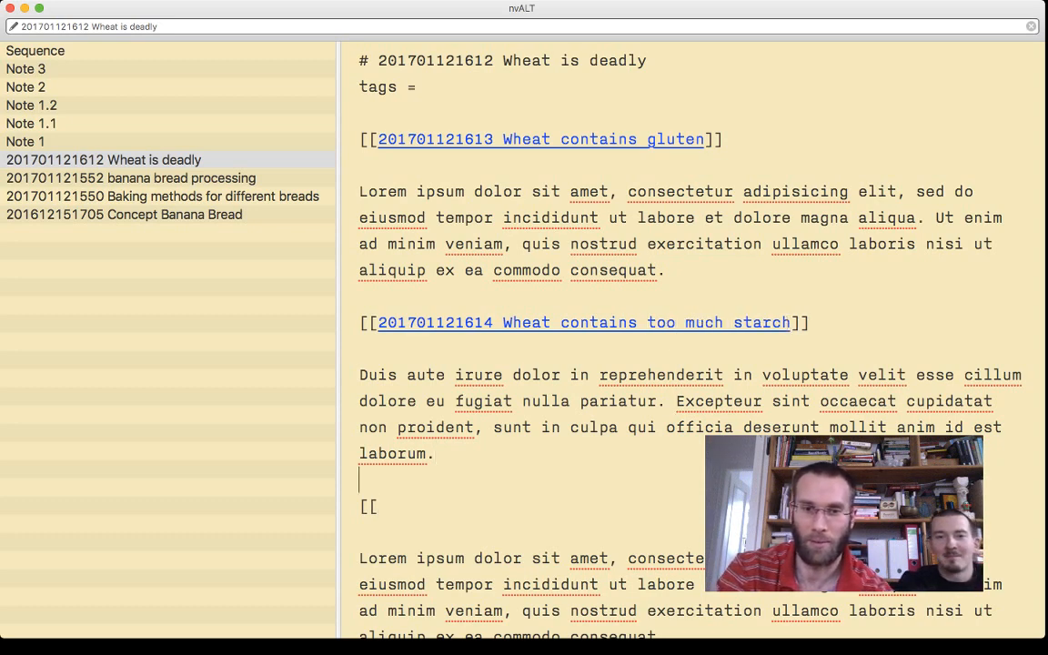
key("super+v")
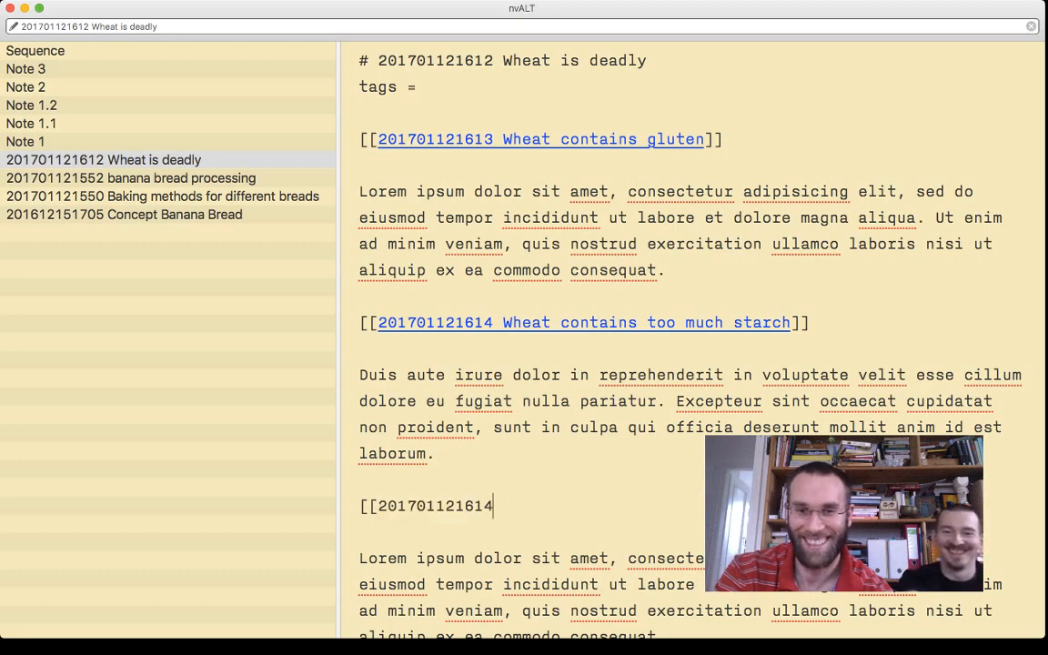
key("BackSpace")
type("5 ")
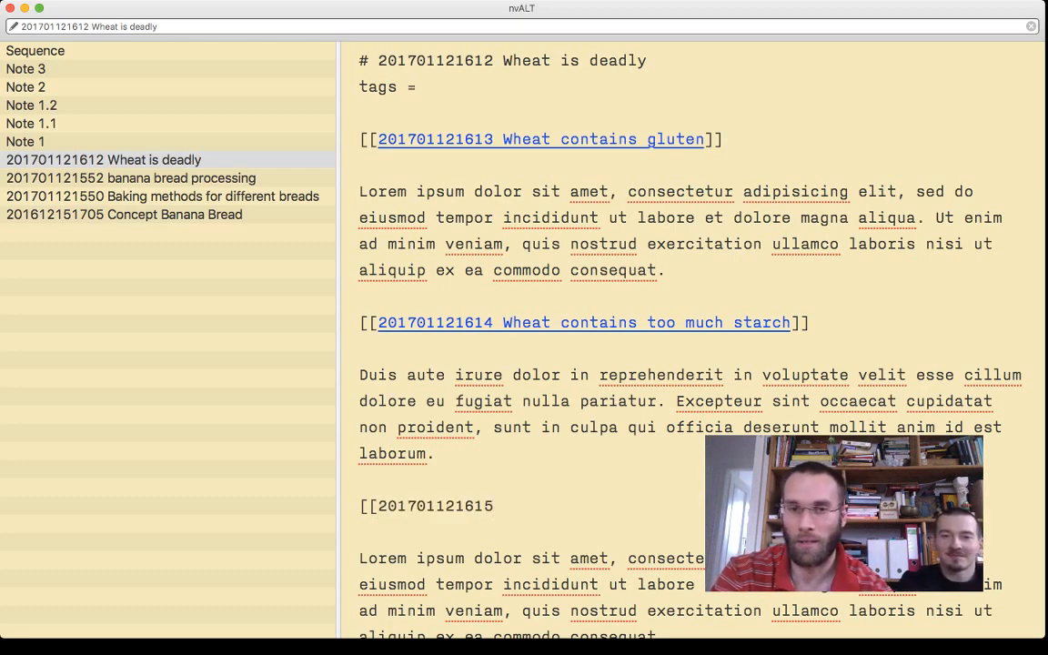
type("Wheat gets processed")
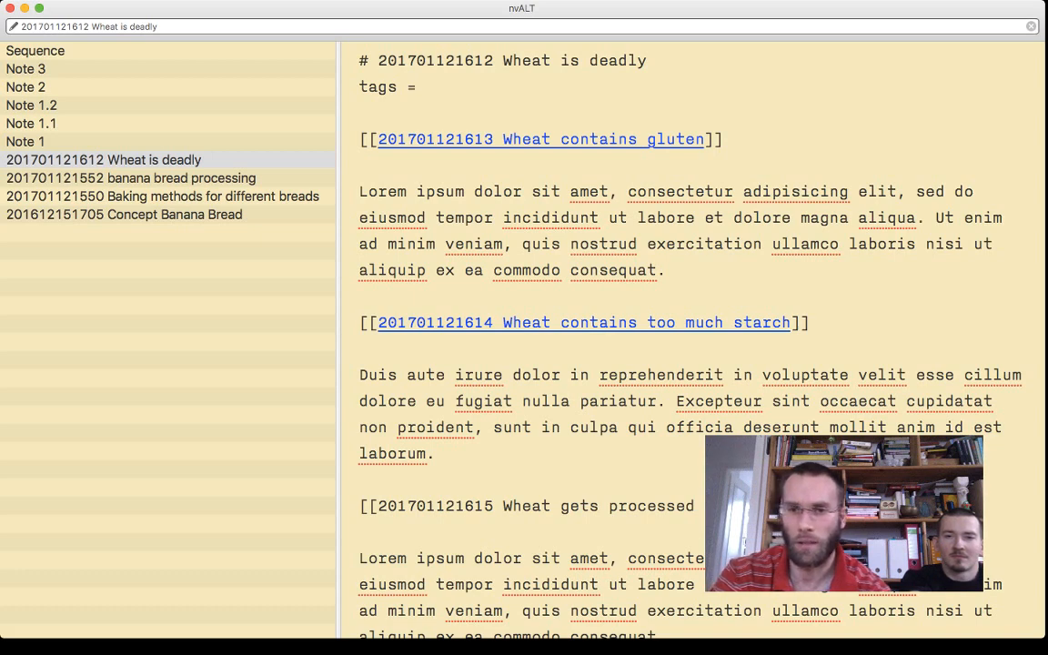
- Title the third link "Wheat gets processed" and close it with double brackets
type("]]")
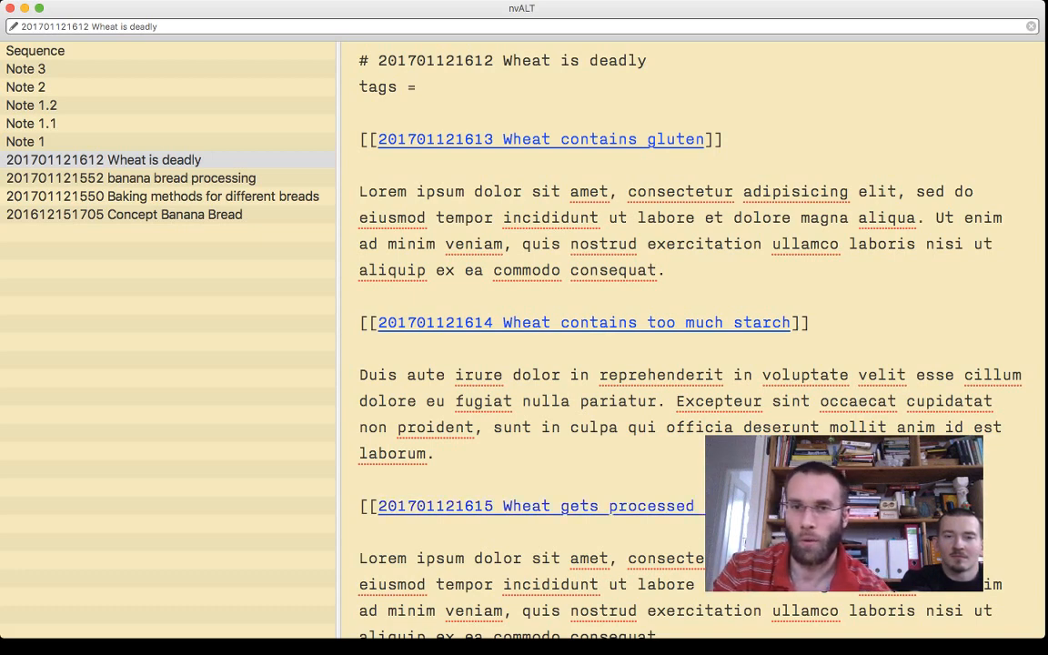
left_click_drag(675, 271, 359, 192)
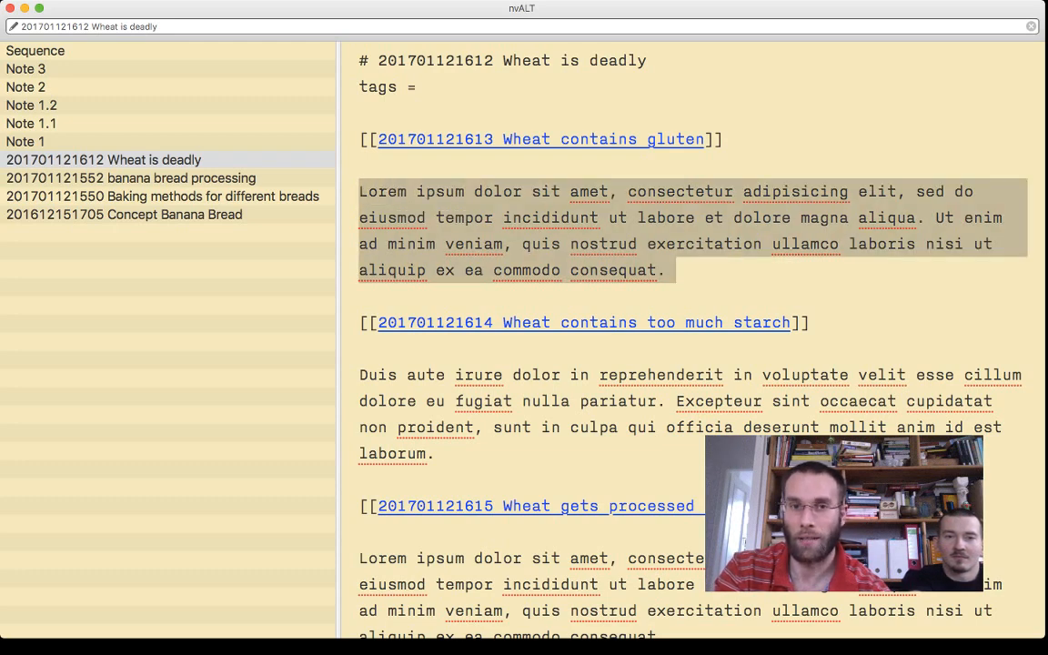
key("super+x")
left_click(541, 139)
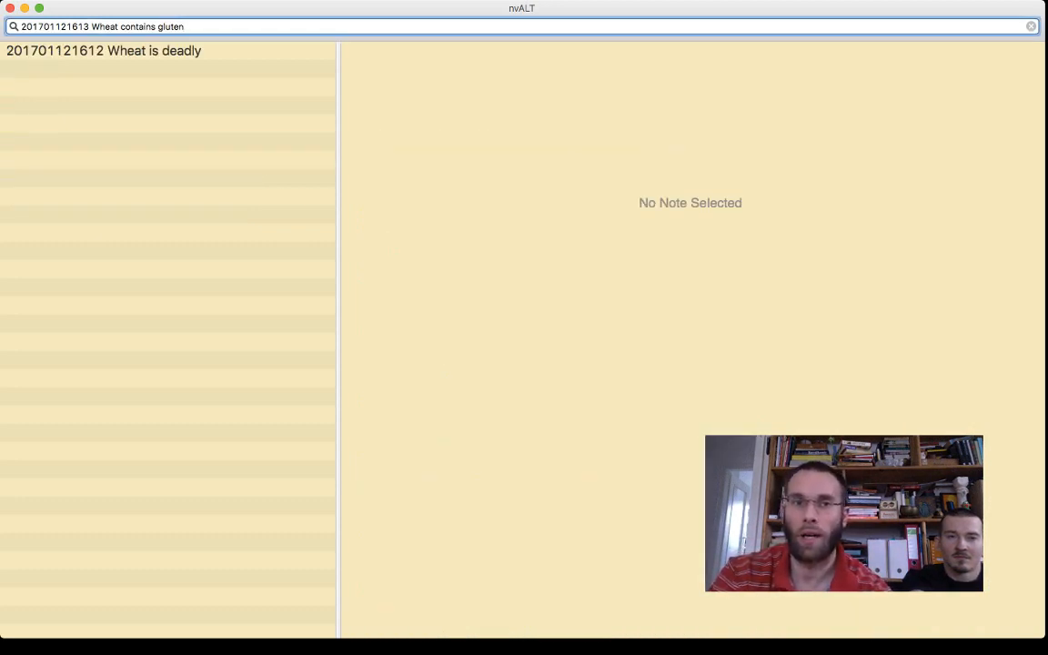
key("Return")
key("super+v")
key("super+Up")
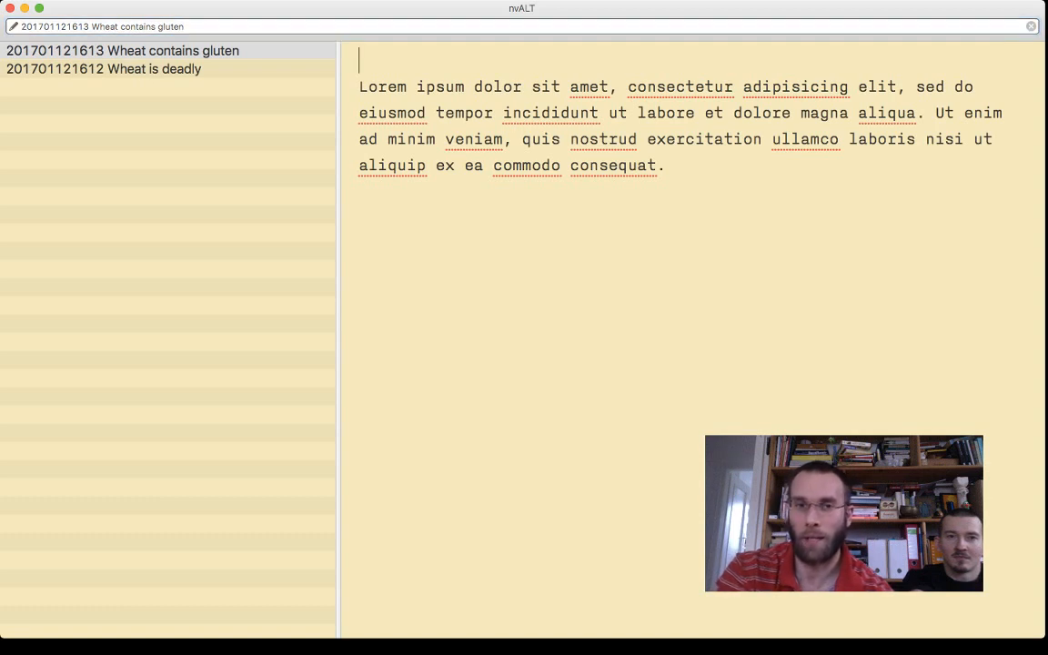
type("#")
key("super+v")
key("Return")
type("tas")
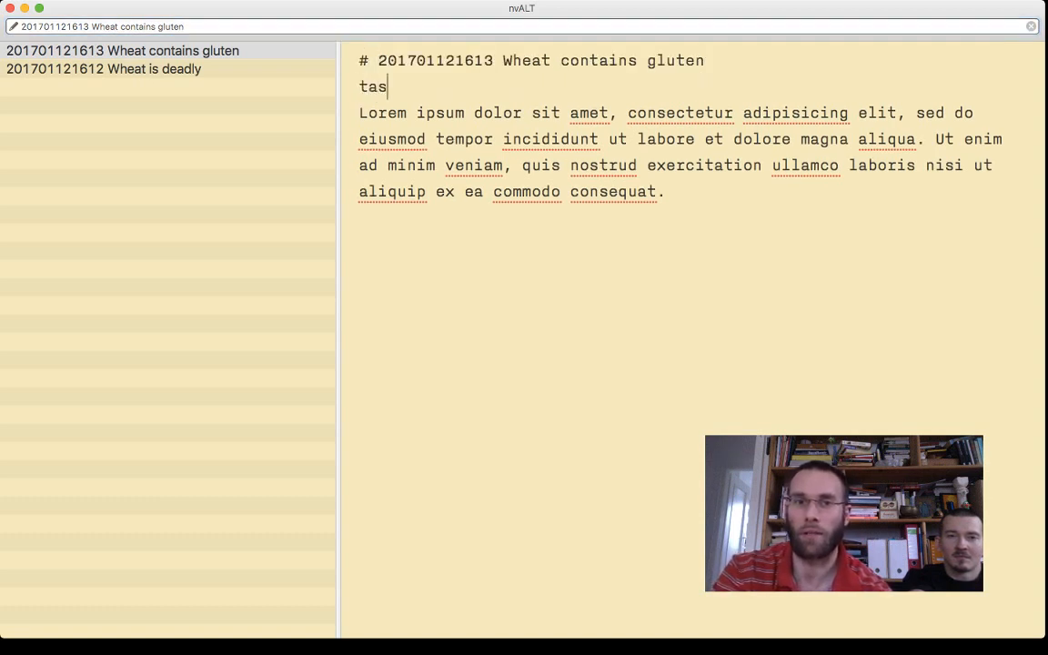
key("BackSpace")
key("BackSpace")
type("gs =")
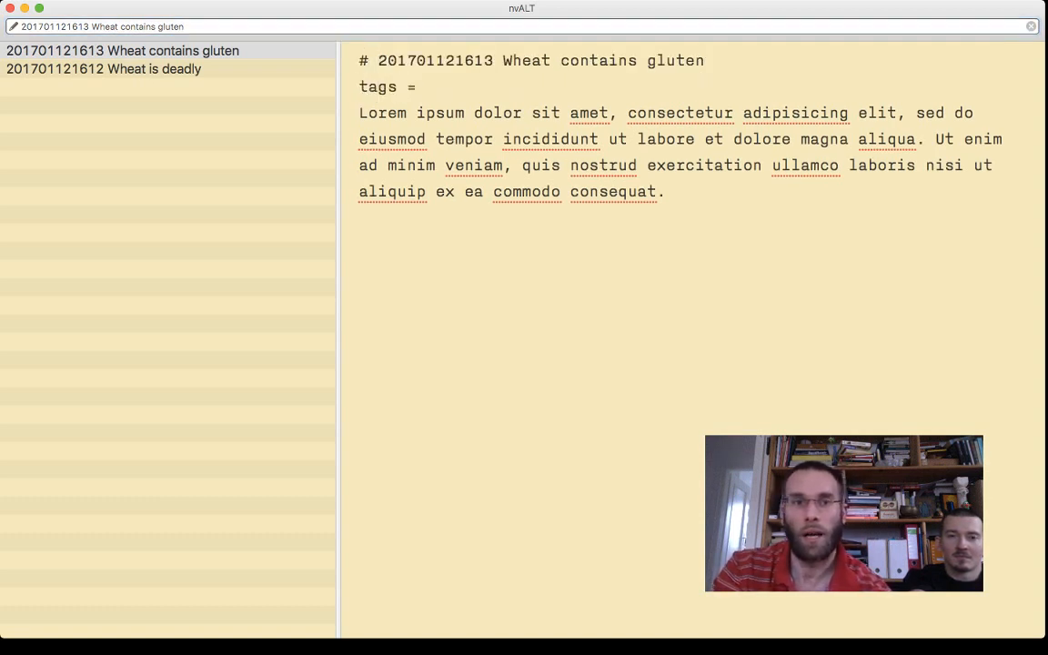
key("Return")
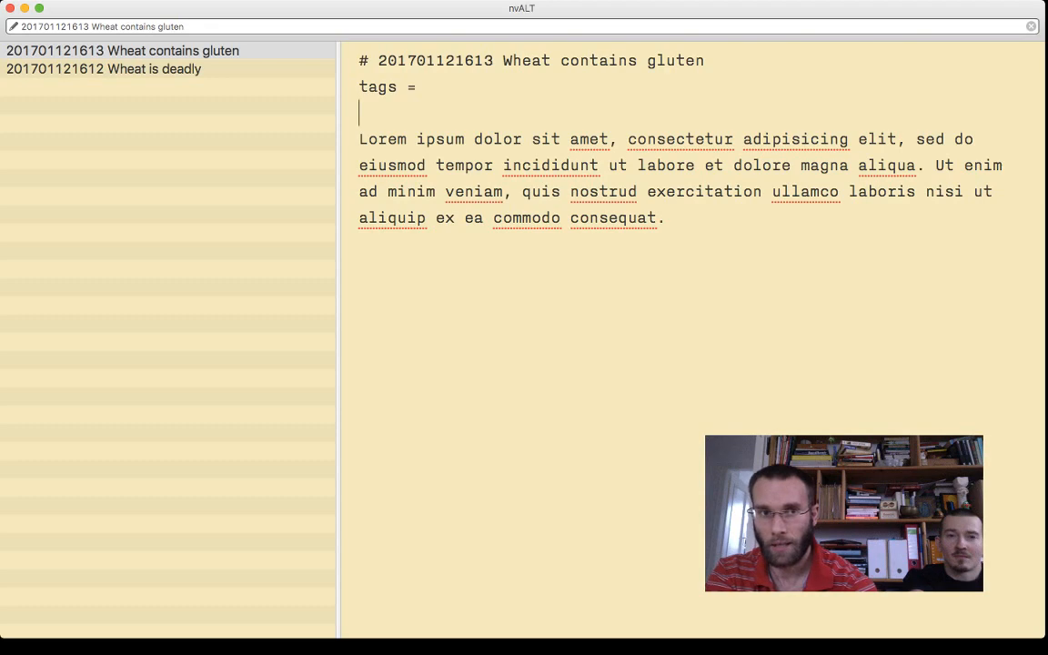
left_click(104, 69)
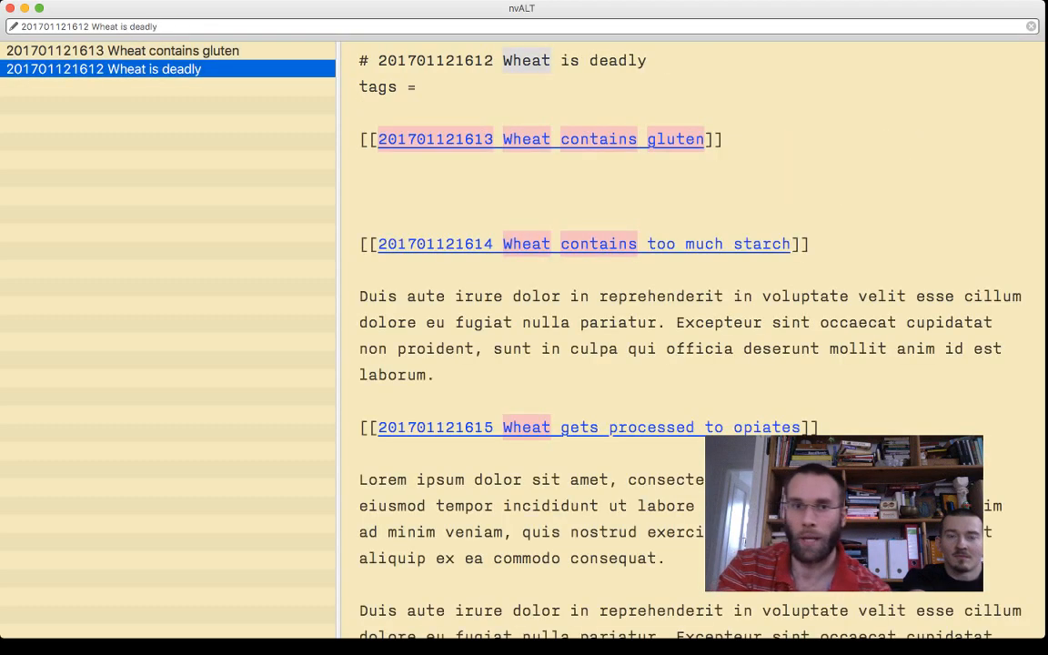
left_click_drag(436, 375, 359, 297)
key("super+x")
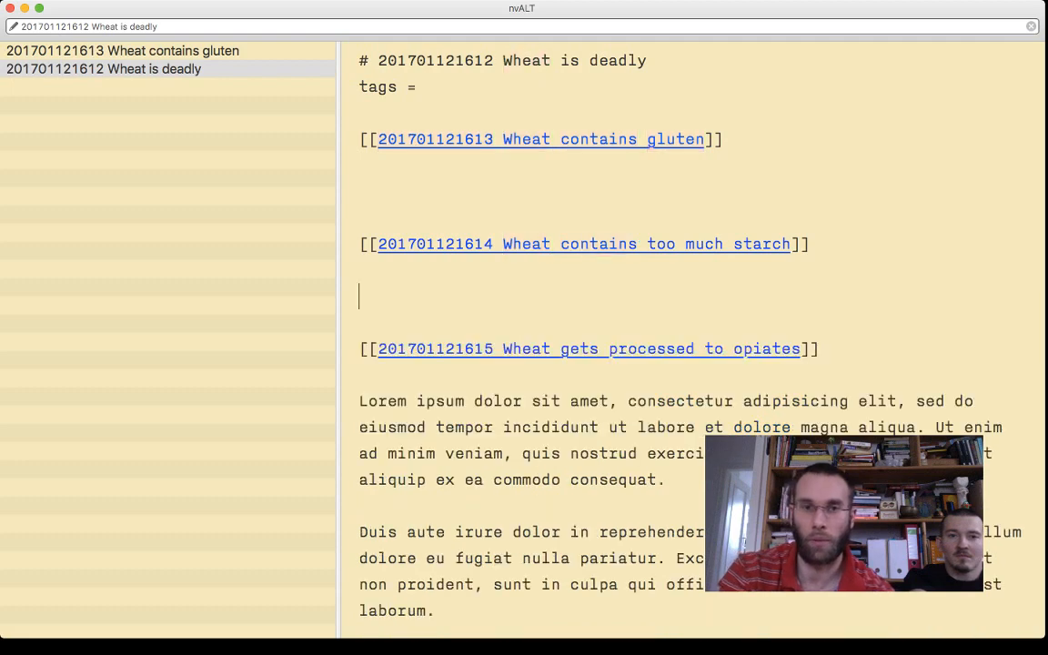
left_click(509, 245)
key("Return")
key("Return")
key("super+v")
key("super+l")
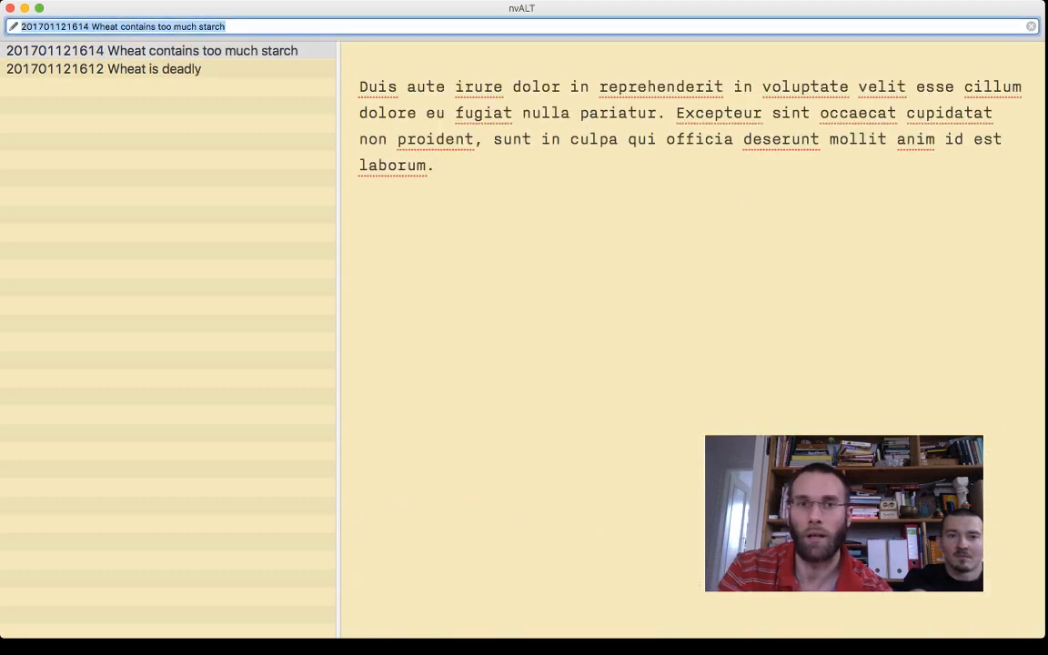
key("Return")
key("super+Up")
type("#")
key("super+v")
key("Return")
type("tags =")
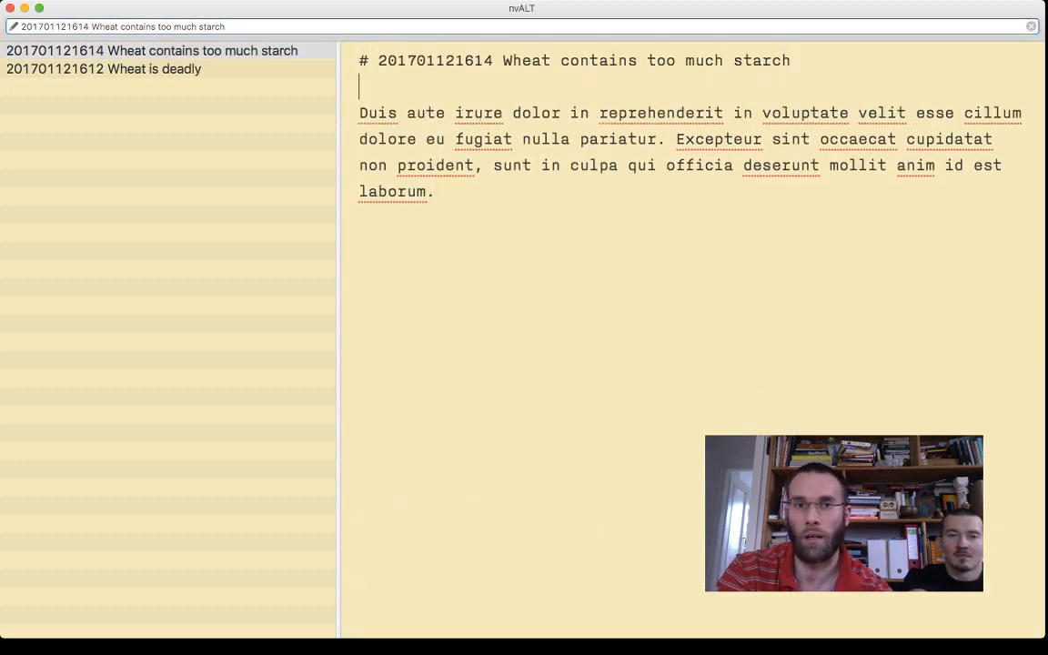
key("Return")
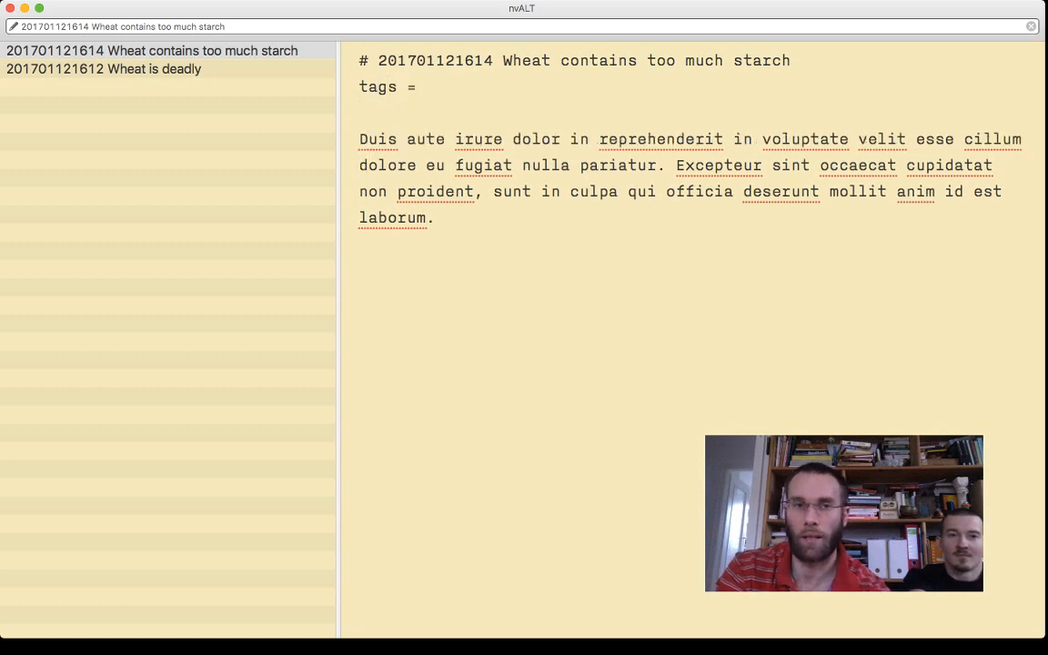
key("super+j")
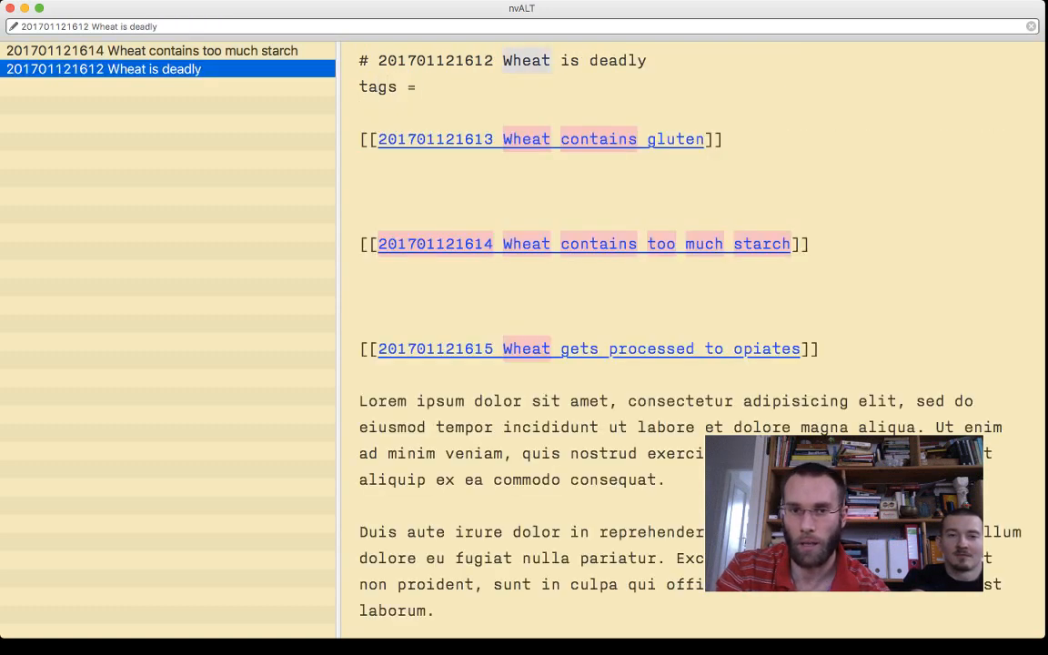
key("shift+Down")
key("shift+Down")
key("shift+Down")
key("shift+Down")
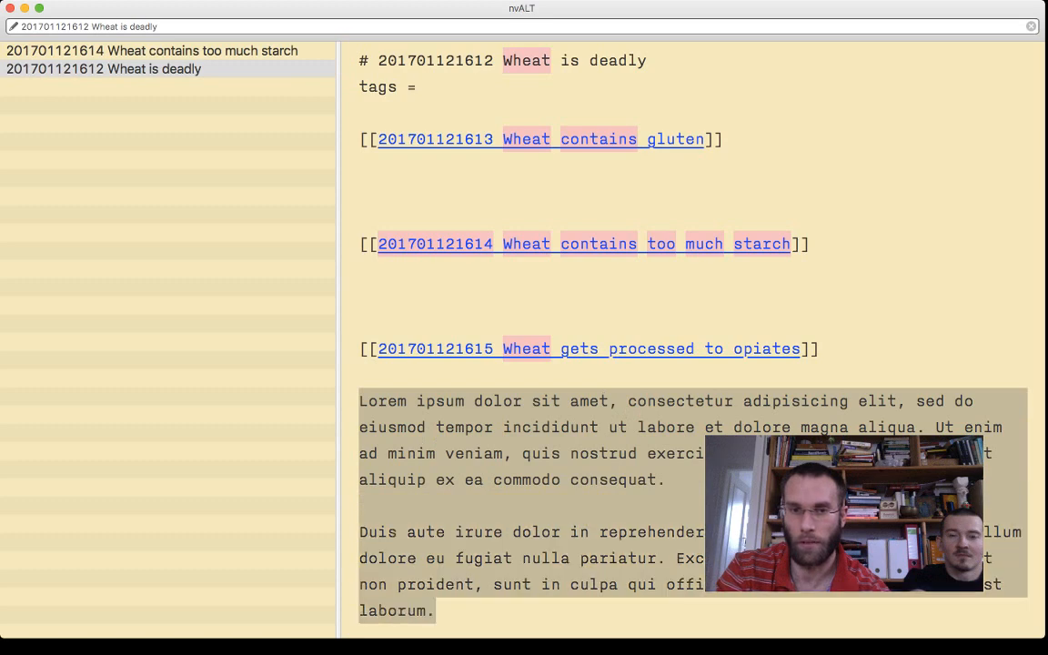
key("super+x")
left_click(589, 349)
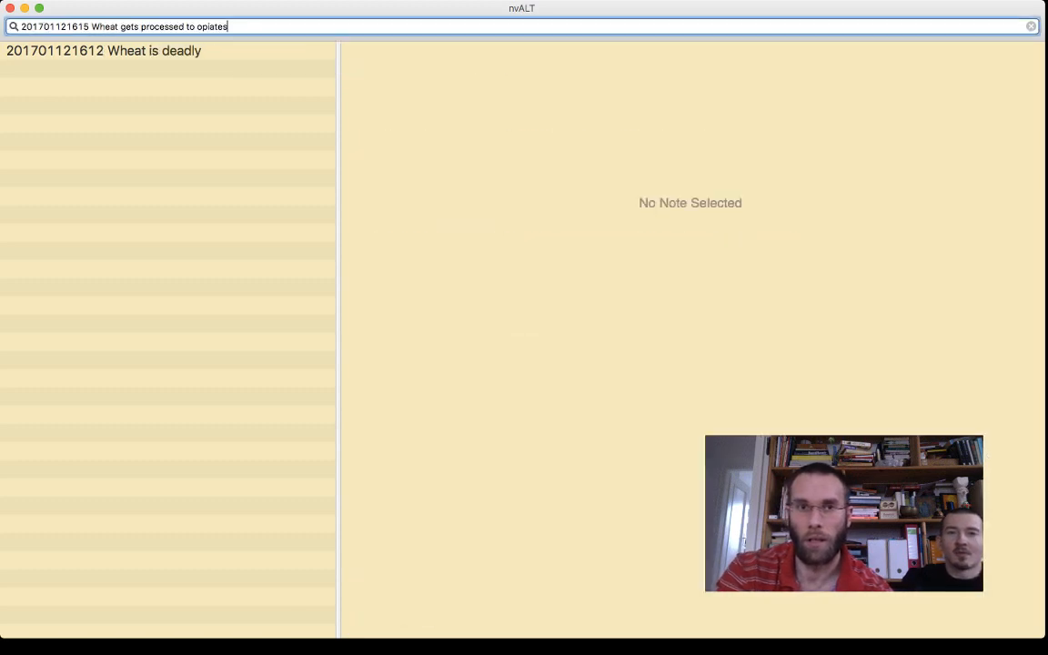
key("Return")
key("super+v")
key("super+Up")
type("# 201701121615 Wheat gets processed to opiates")
key("Return")
type("tags =")
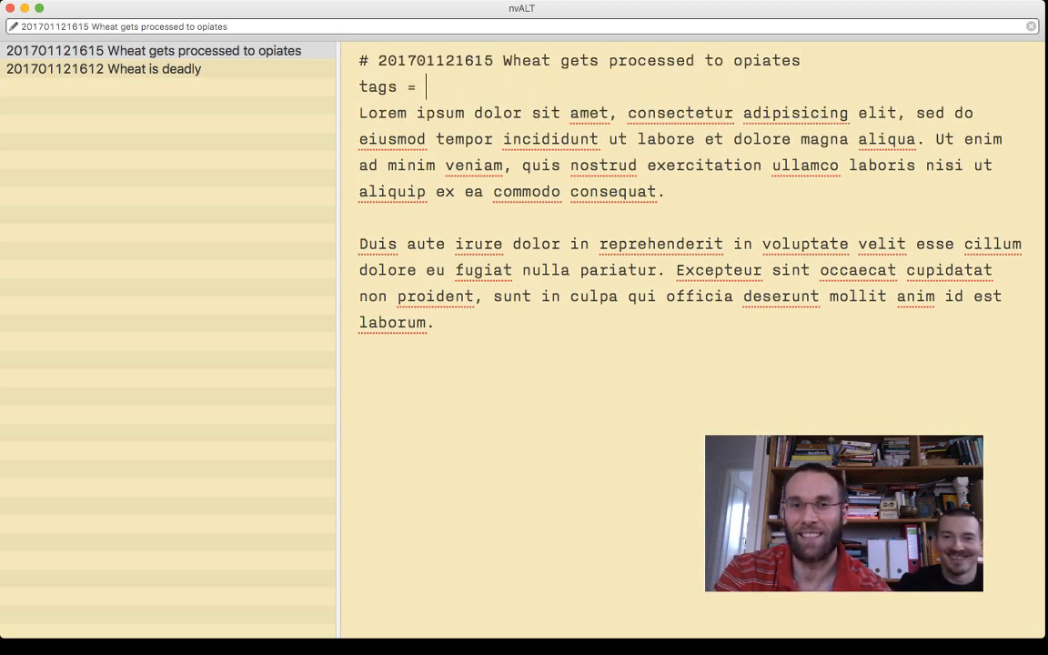
key("Return")
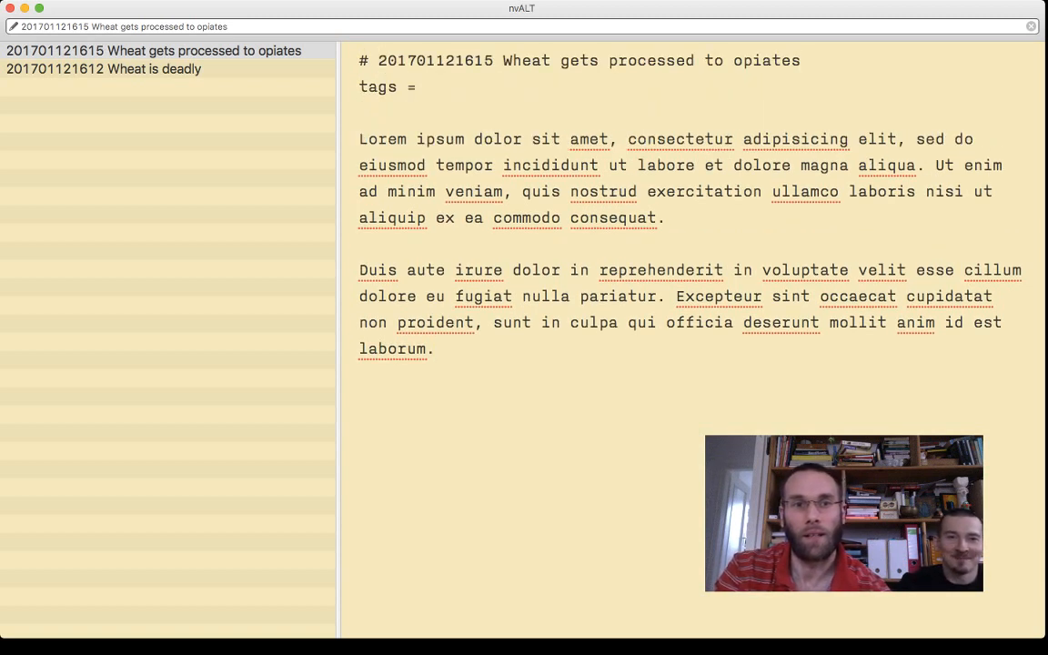
- Return to "Wheat is deadly" and remove the surplus blank lines so a single one separates the three links
left_click(103, 69)
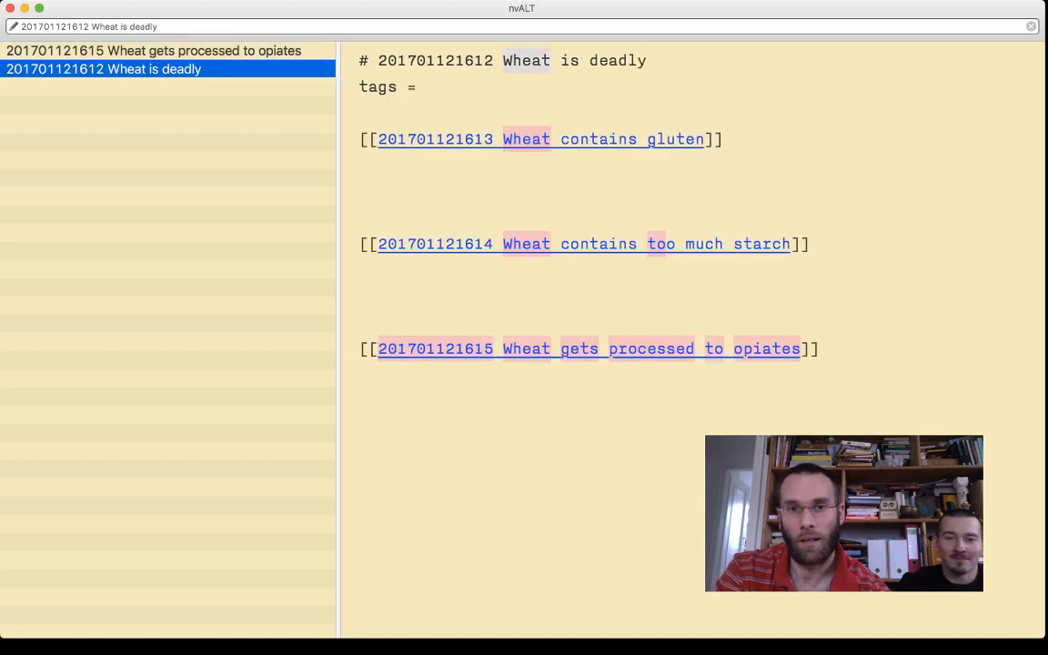
left_click(360, 322)
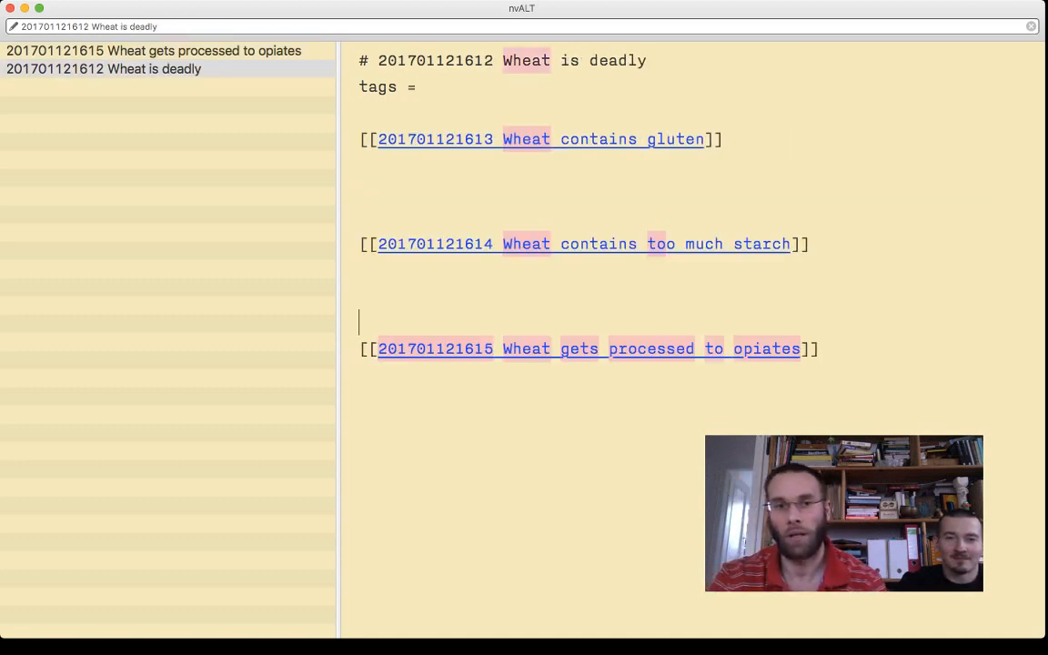
key("BackSpace")
key("BackSpace")
left_click(360, 218)
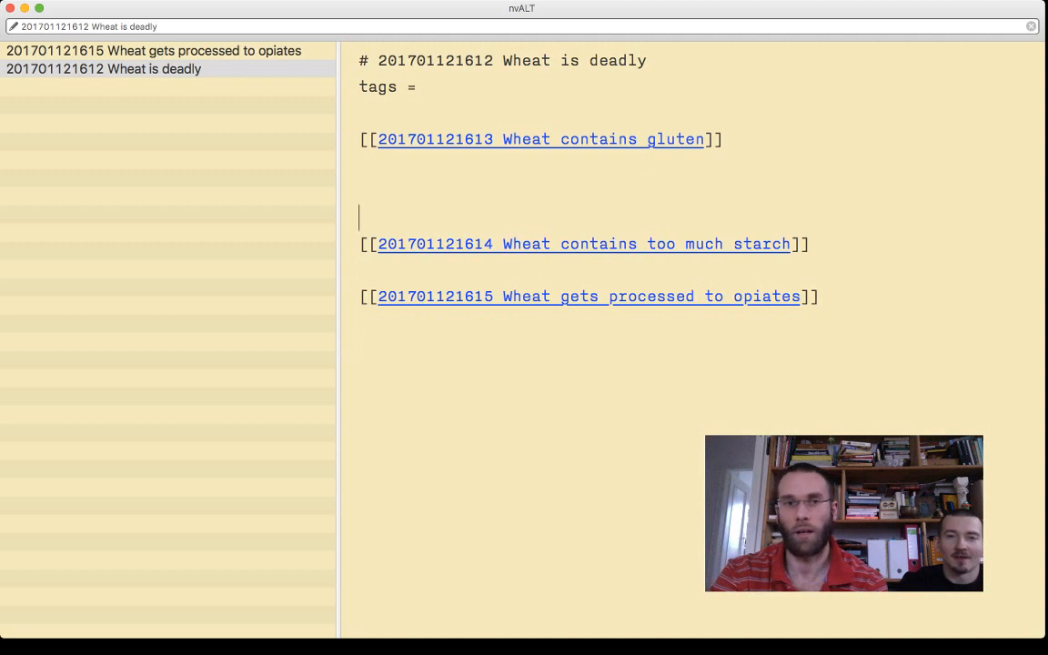
key("BackSpace")
key("BackSpace")
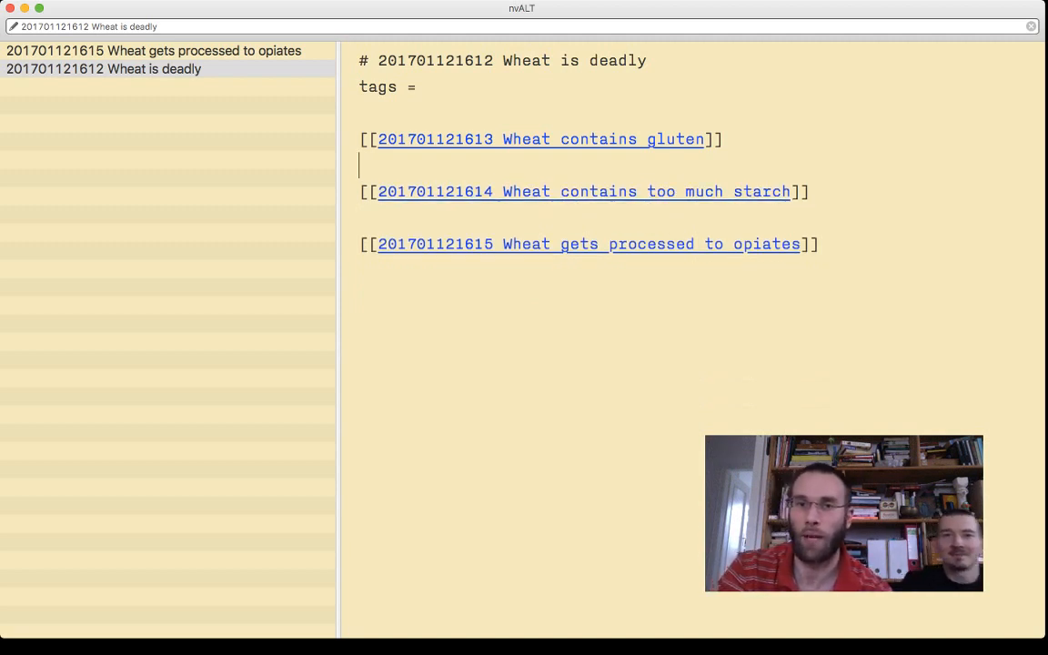
- Move the title "Wheat contains gluten" out of the first link and place it before the link as item "1."
key("Left")
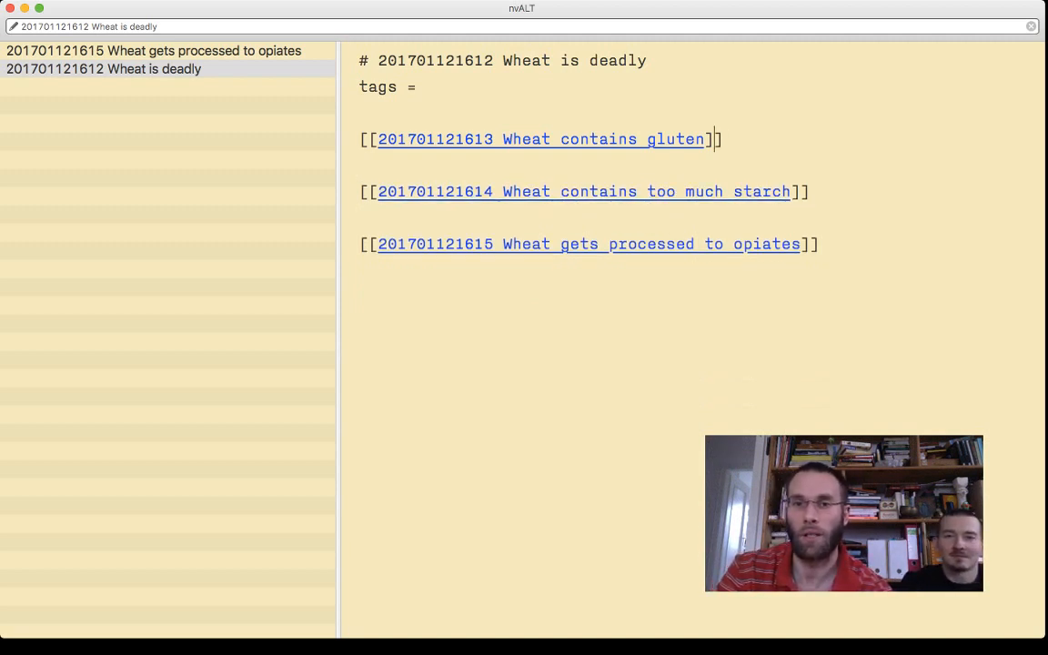
key("Left")
key("Left")
key("alt+shift+Left")
key("alt+shift+Left")
key("alt+shift+Left")
key("BackSpace")
key("Left")
key("super+Left")
type("1")
key("BackSpace")
type(".")
key("super+v")
- Remove the surplus space in item 1 and end its sentence with a period before the link
key("alt+Right")
key("alt+Right")
key("alt+Left")
key("Up")
key("Left")
key("Left")
key("Left")
key("BackSpace")
key("alt+Left")
key("alt+Left")
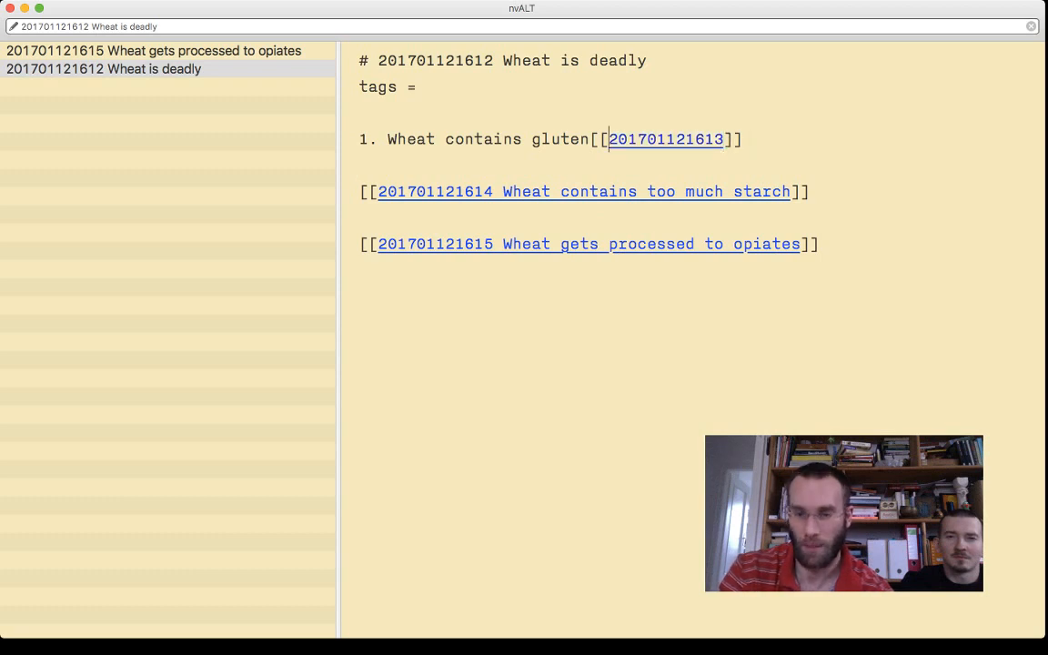
key("alt+Right")
type(".")
key("Down")
key("Left")
key("Left")
key("Left")
key("Left")
key("Left")
key("alt+Left")
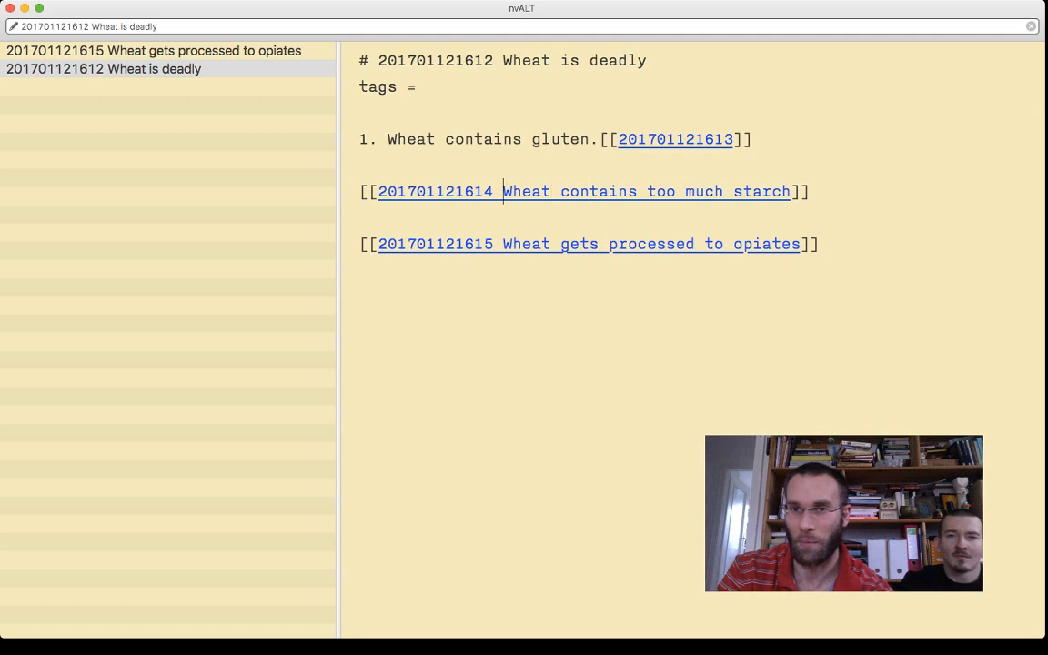
key("shift+alt+Right")
key("shift+alt+Right")
key("shift+alt+Right")
key("shift+alt+Right")
key("shift+alt+Right")
key("BackSpace")
key("BackSpace")
- Start the second line with "2." and paste "Wheat contains too much starch" before the link, ending with a period
key("super+Left")
type("2.")
key("super+v")
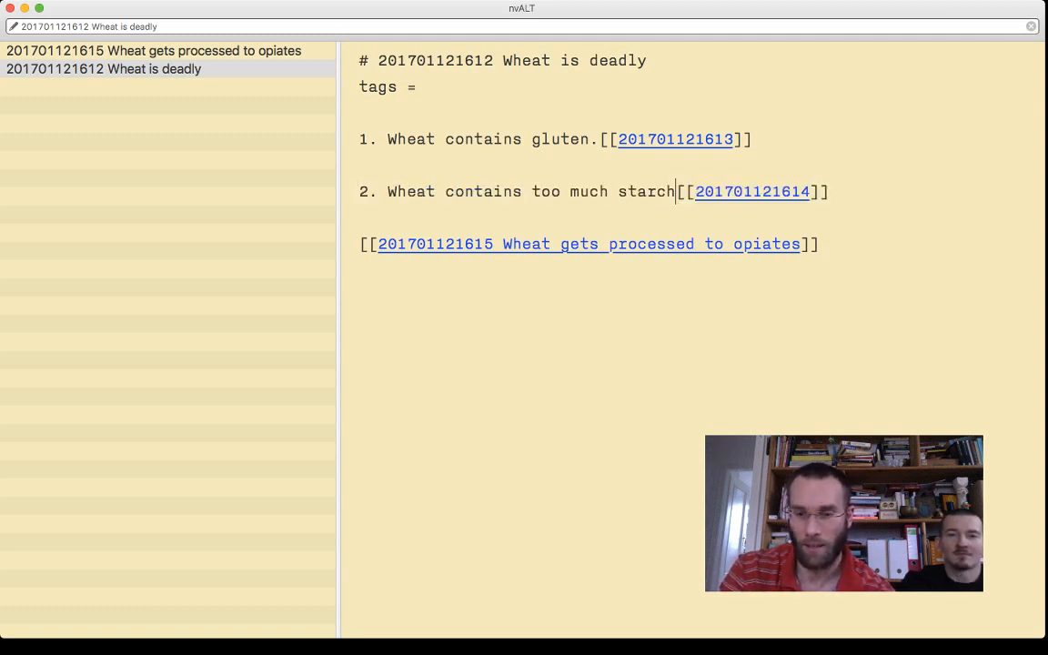
type(".")
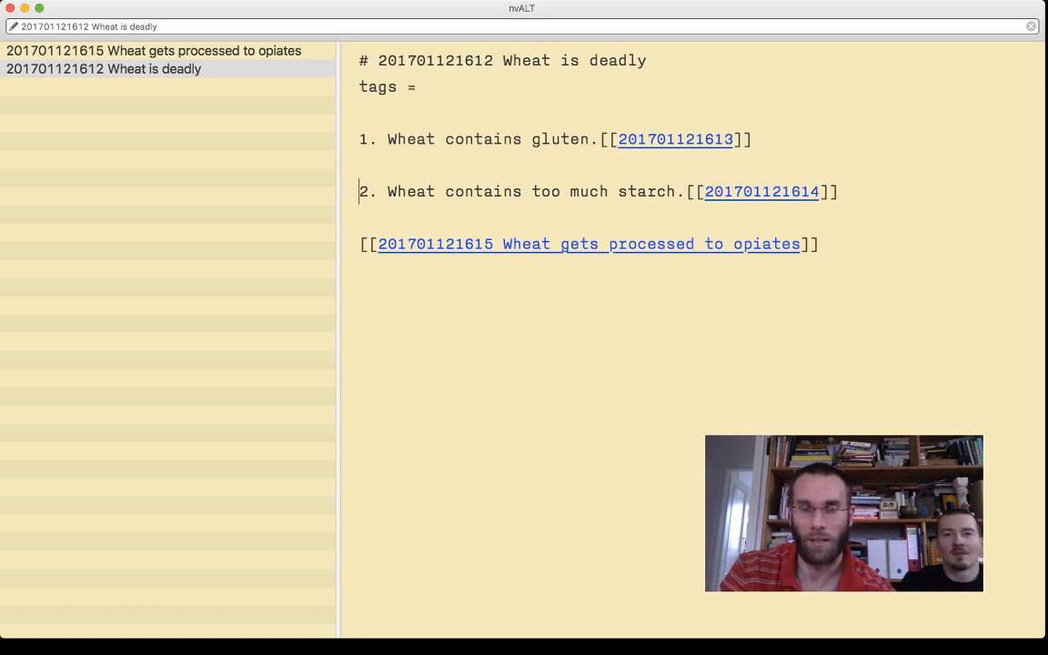
- Remove the blank line between items 1 and 2 and start a third item with "3." on the line below
key("super+Left")
key("BackSpace")
key("Down")
type("3.")
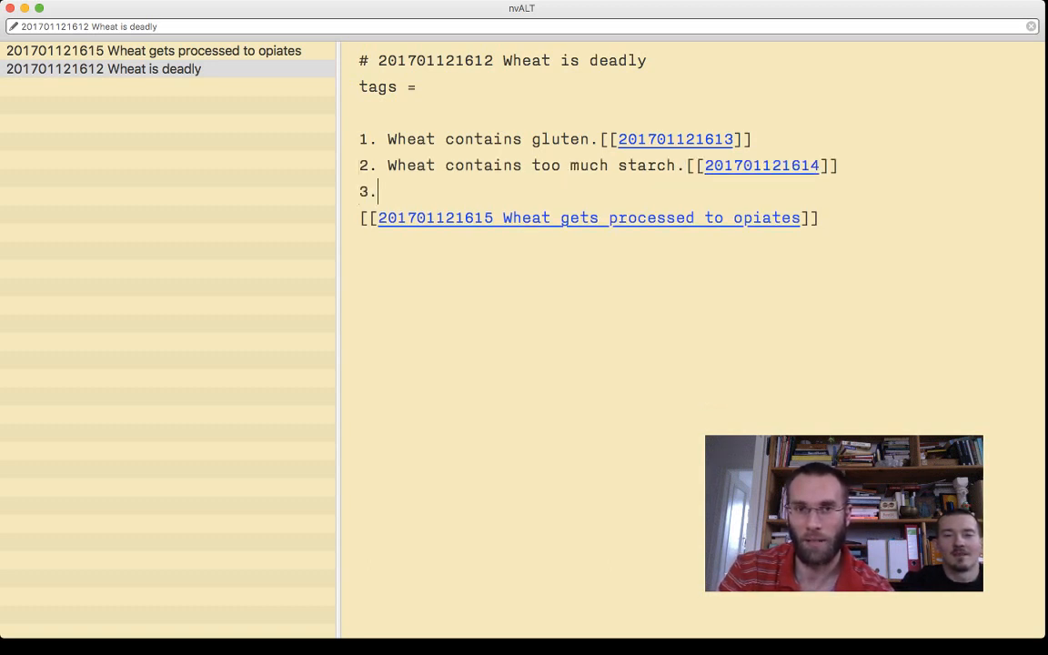
- Cut "Wheat gets processed to opiates" from the third link, join the link to the "3." line and paste the title before it
key("Down")
key("alt+Right")
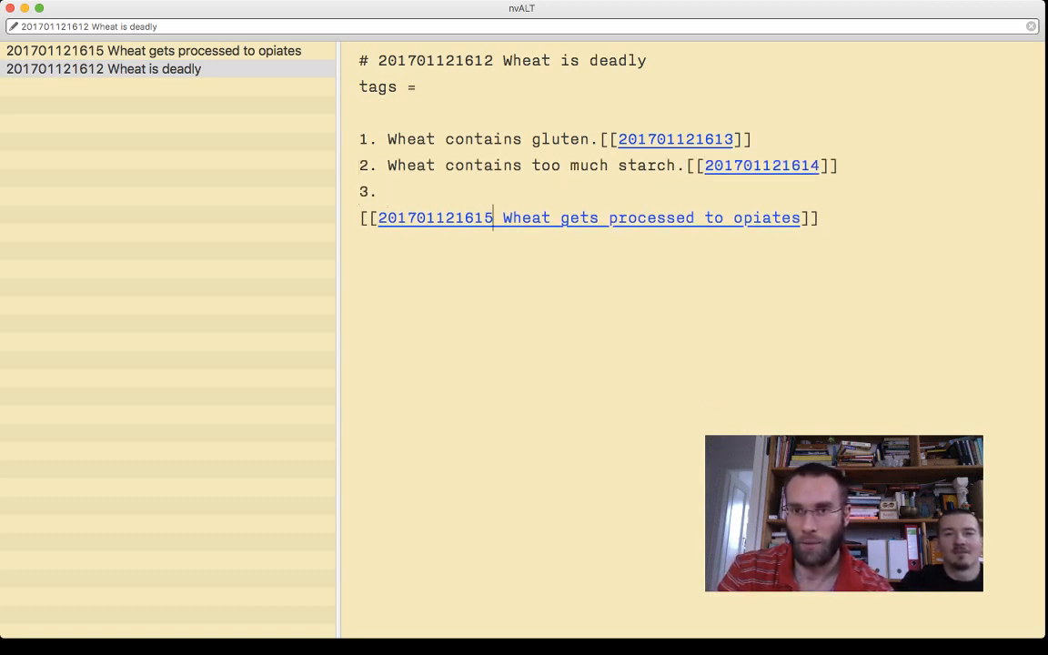
key("shift+alt+Right")
key("shift+alt+Right")
key("shift+alt+Right")
key("shift+alt+Right")
key("shift+alt+Right")
key("super+c")
key("BackSpace")
key("super+Left")
key("BackSpace")
key("super+v")
- Remove the surplus space after "3." and end the item's sentence with a period before its link
key("super+Left")
key("Right")
key("Right")
key("Right")
key("Right")
key("BackSpace")
key("alt+Right")
key("alt+Right")
key("alt+Right")
key("alt+Right")
key("alt+Right")
type(".")
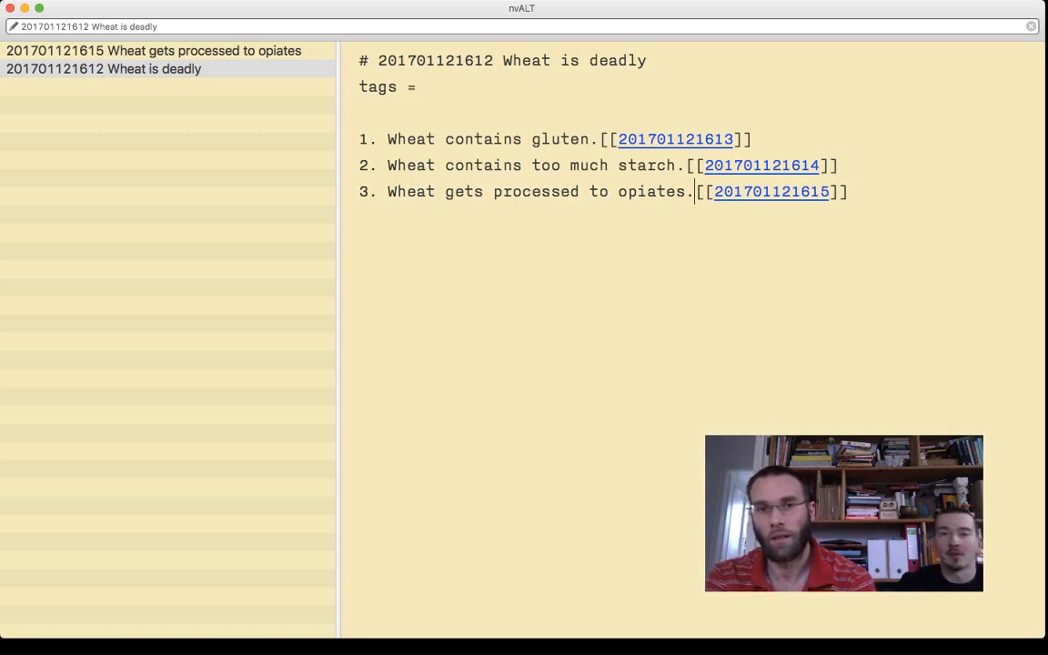
- Reword item 1 to "Wheat does contain gluten."
left_click(445, 139)
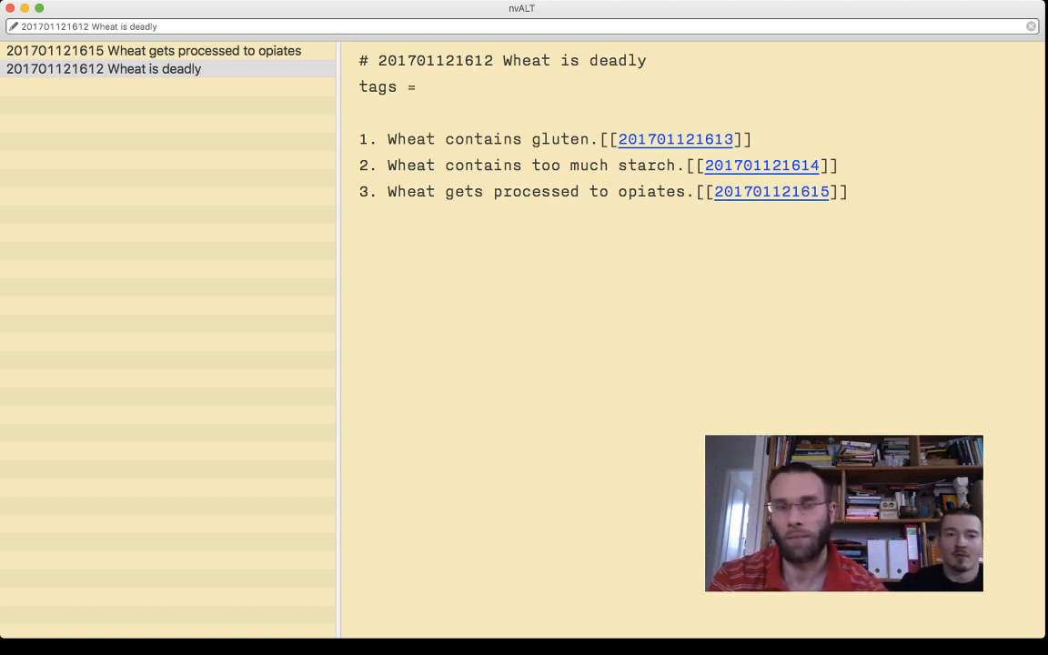
type("does")
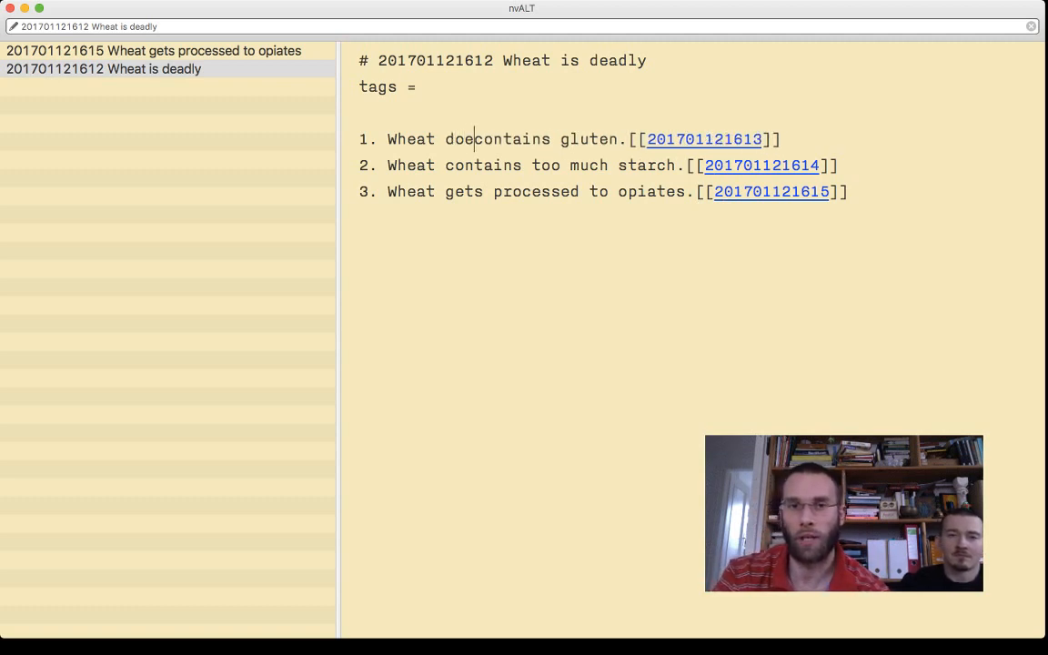
key("alt+Right")
key("BackSpace")
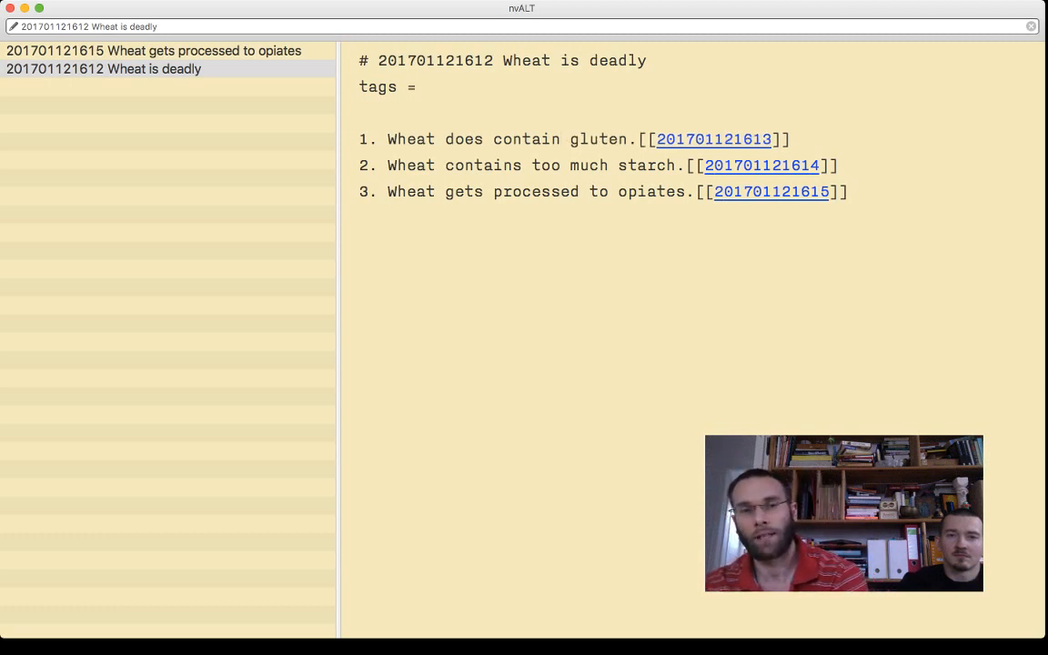
left_click_drag(388, 139, 791, 139)
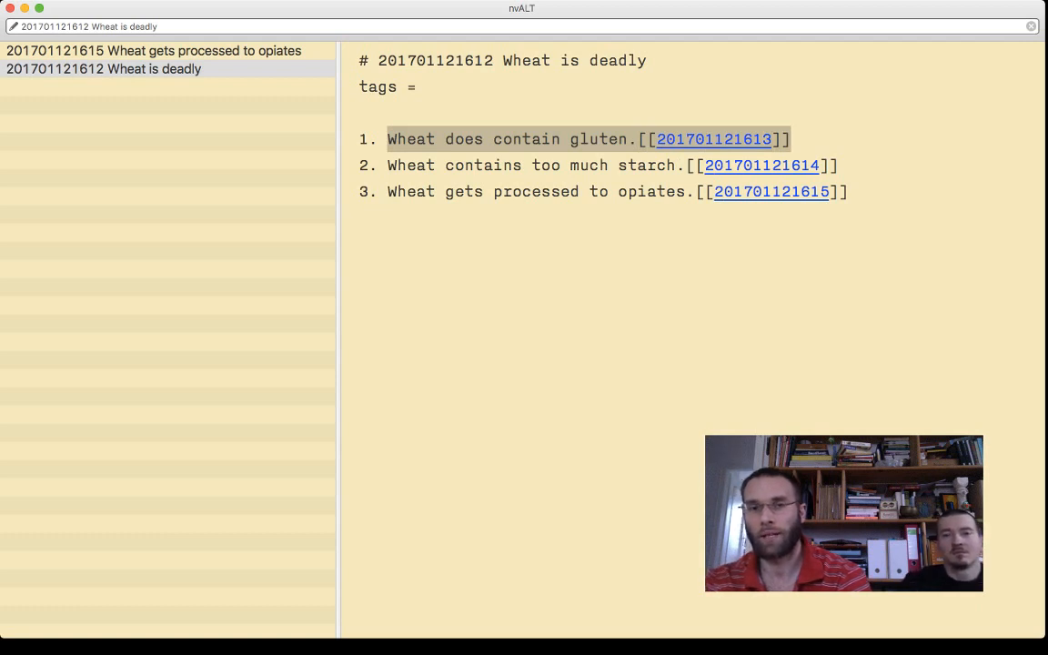
left_click(360, 113)
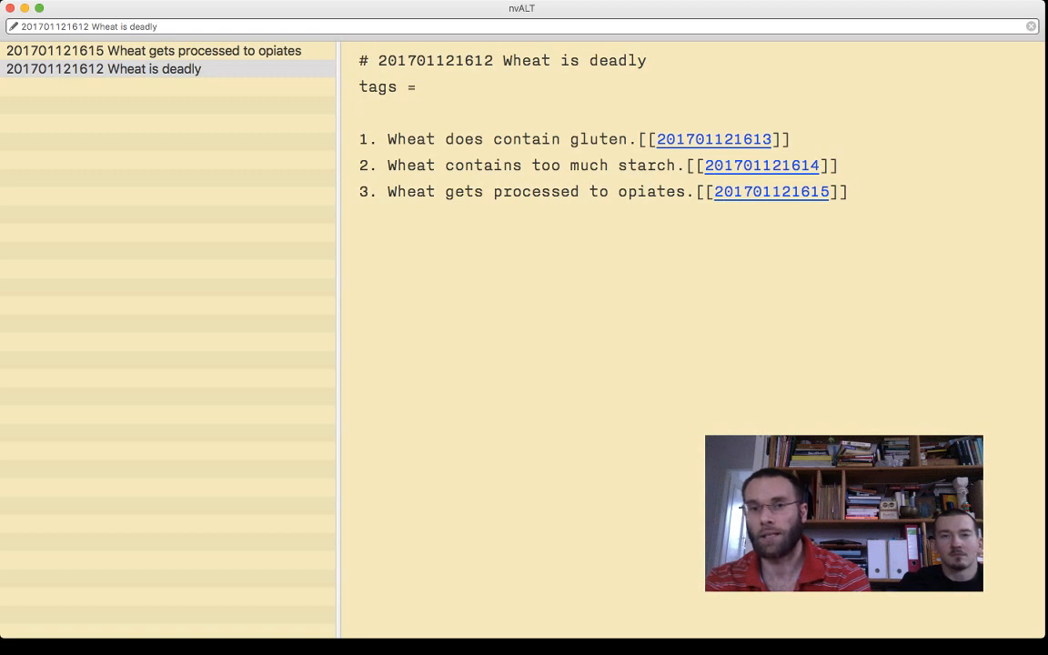
left_click(714, 139)
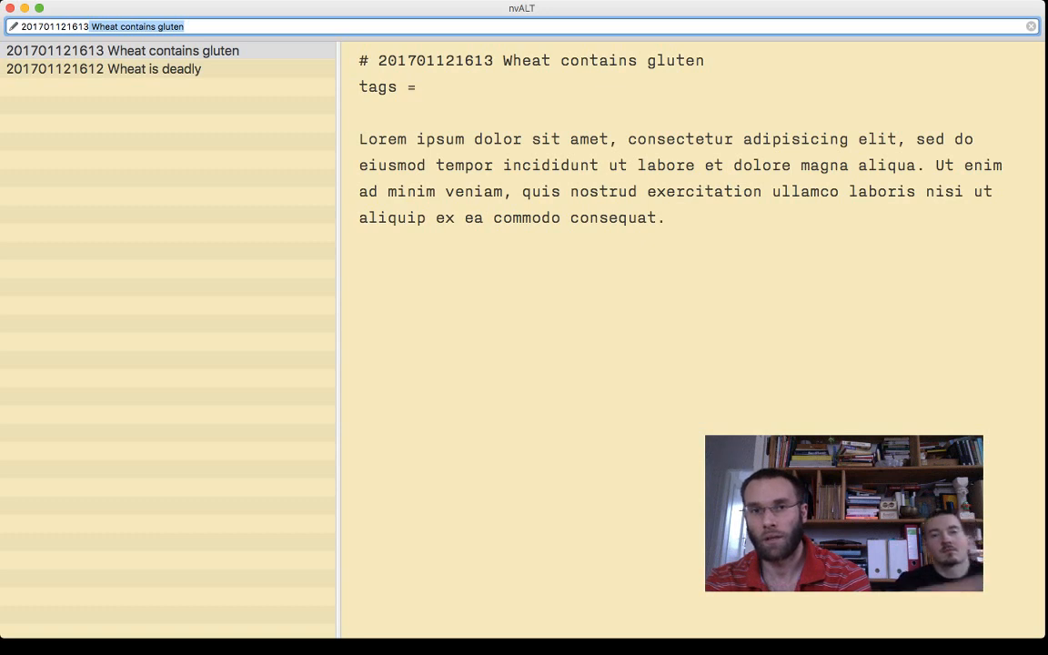
double_click(454, 61)
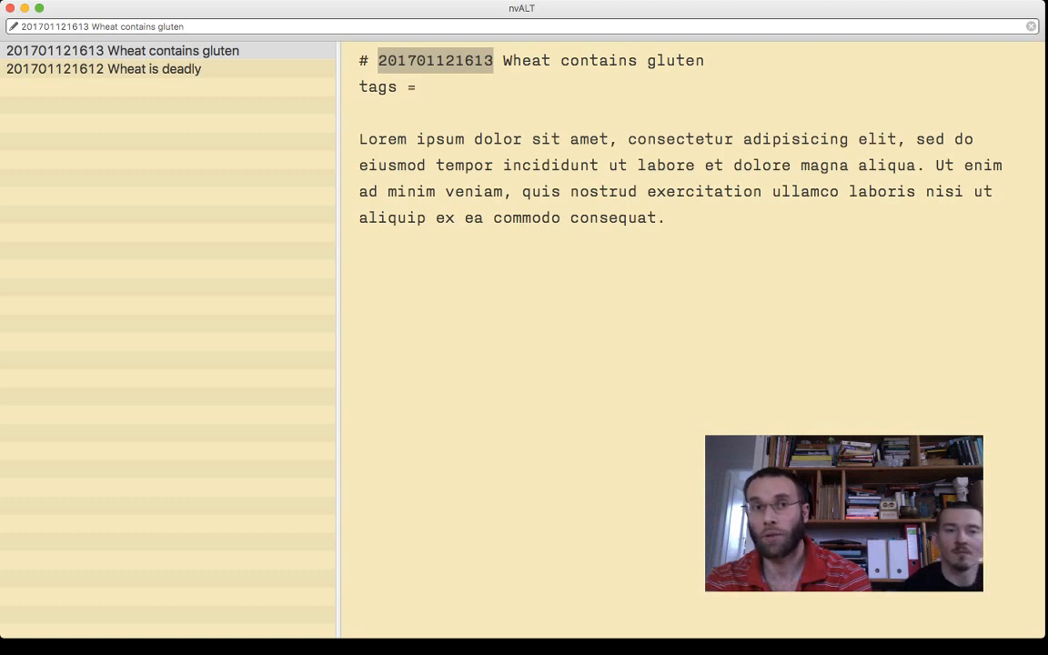
left_click(104, 69)
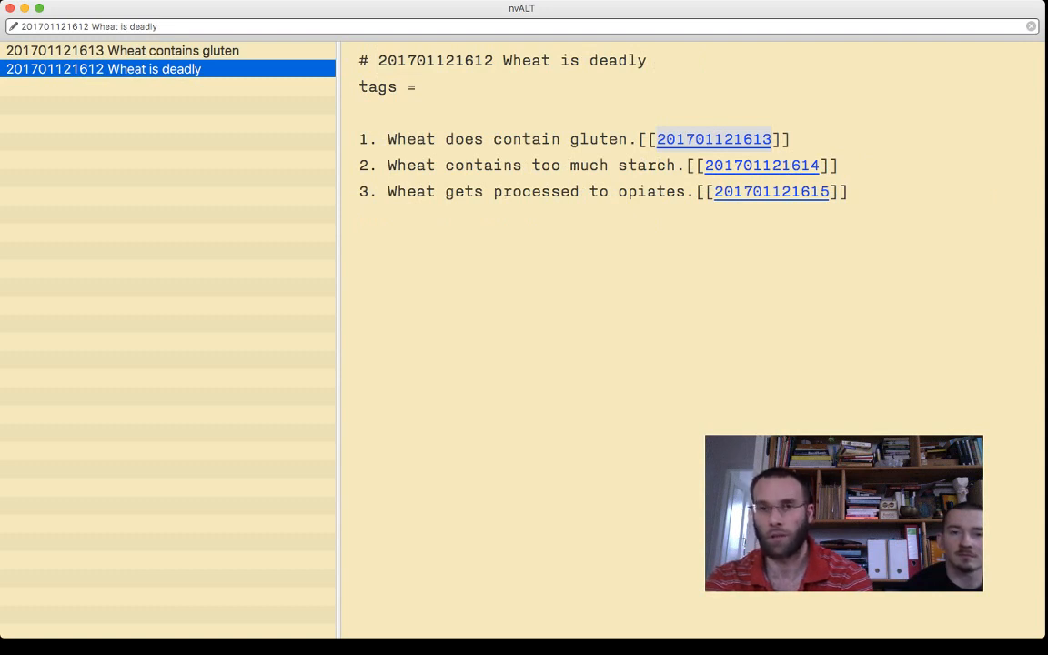
left_click(123, 51)
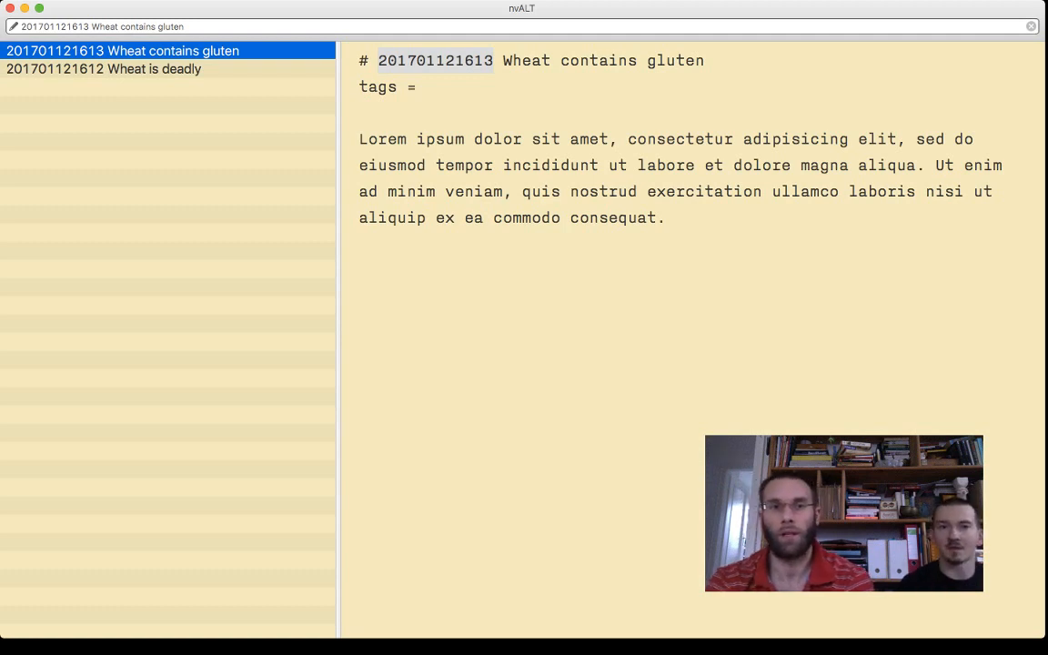
left_click(104, 69)
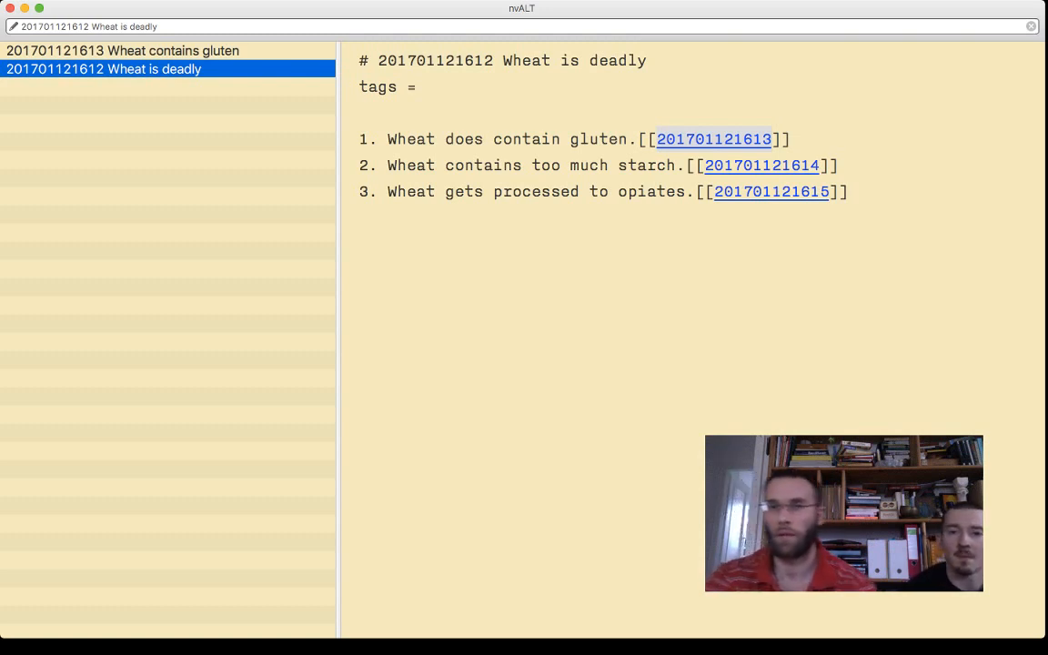
key("Tab")
key("super+Right")
key("BackSpace")
key("Left")
key("Left")
key("Left")
key("Left")
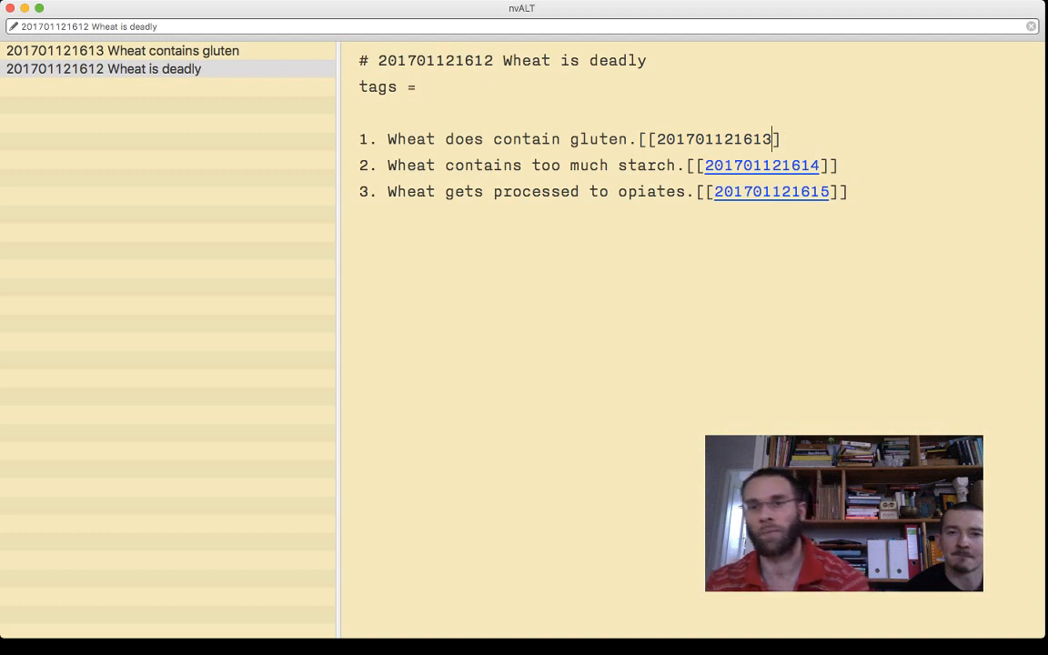
key("Left")
key("Left")
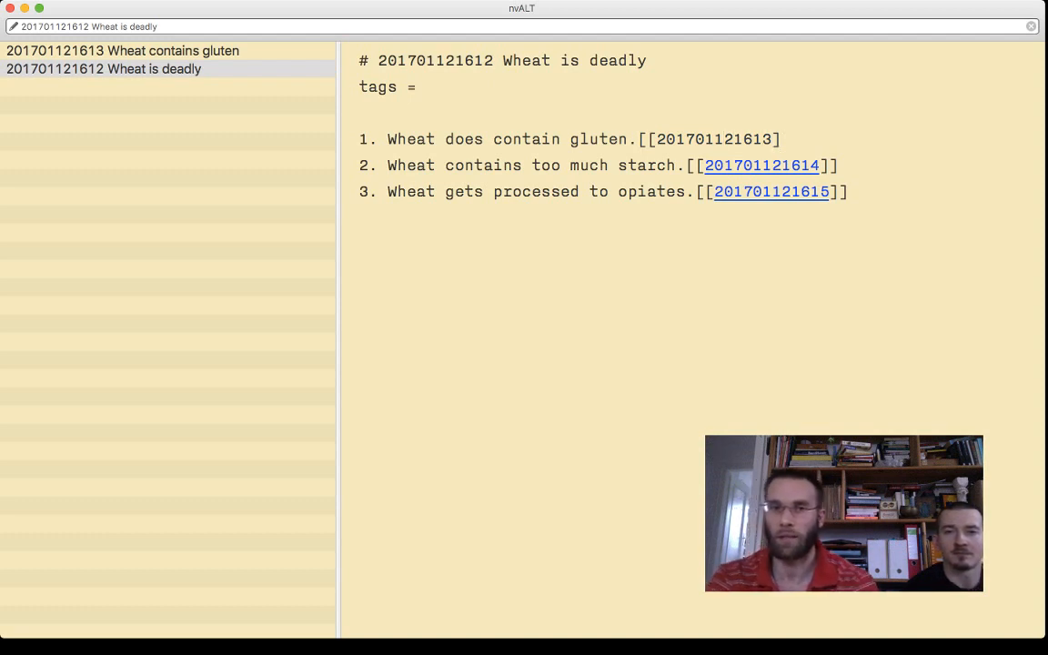
double_click(723, 139)
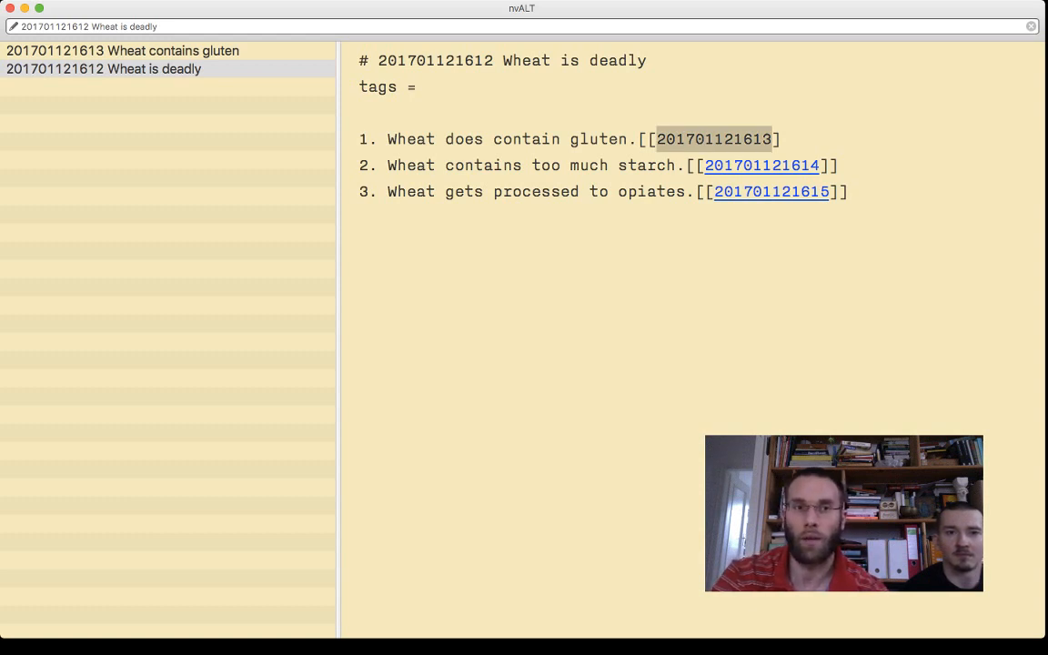
key("super+l")
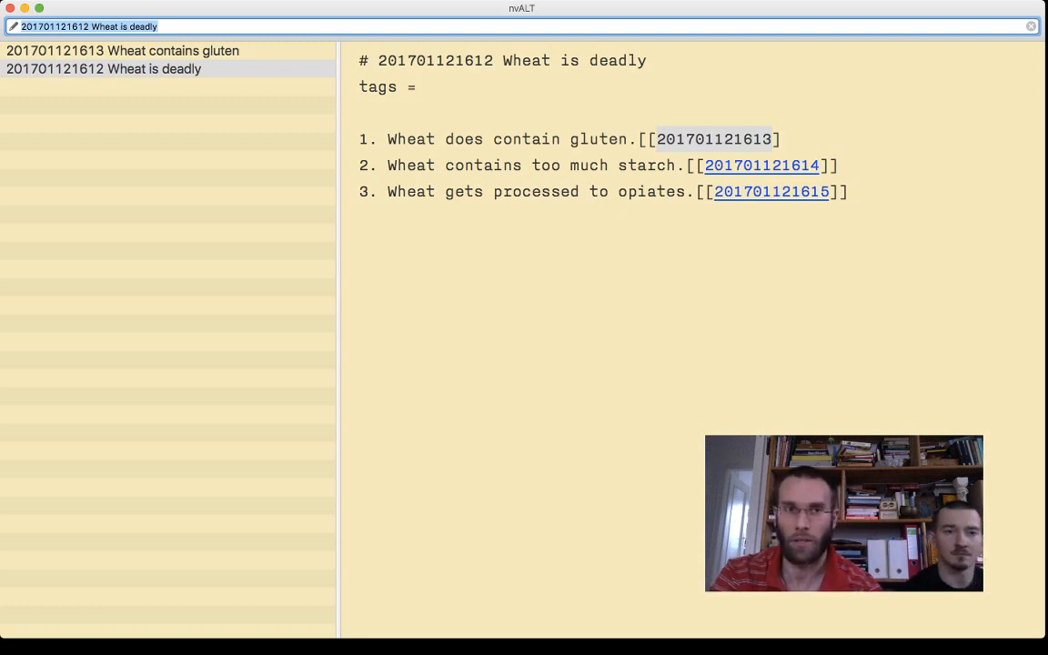
key("Up")
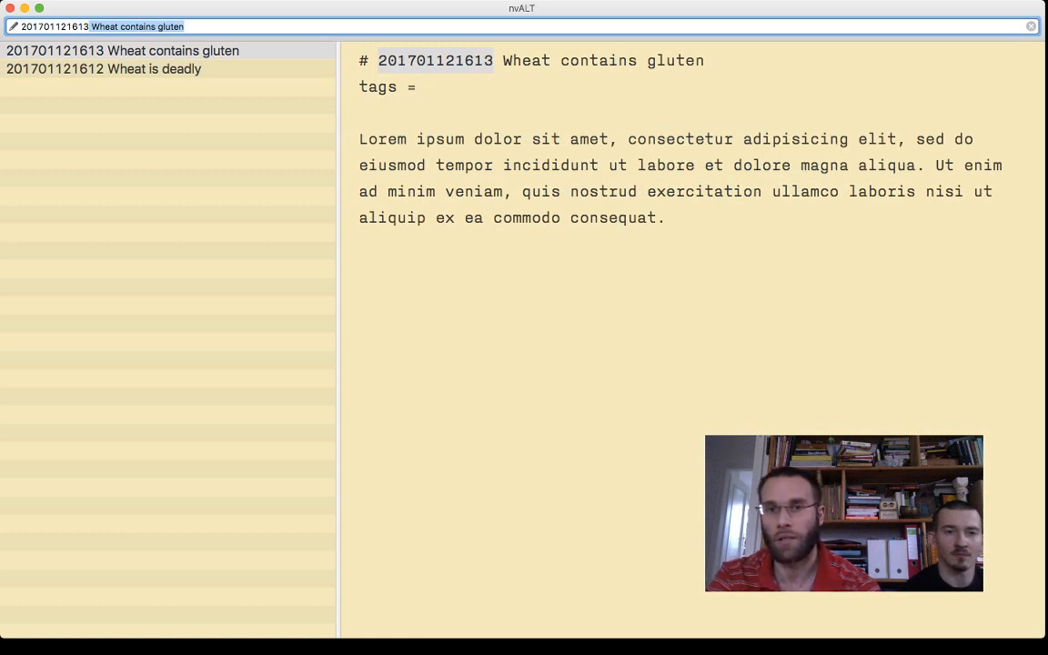
key("Down")
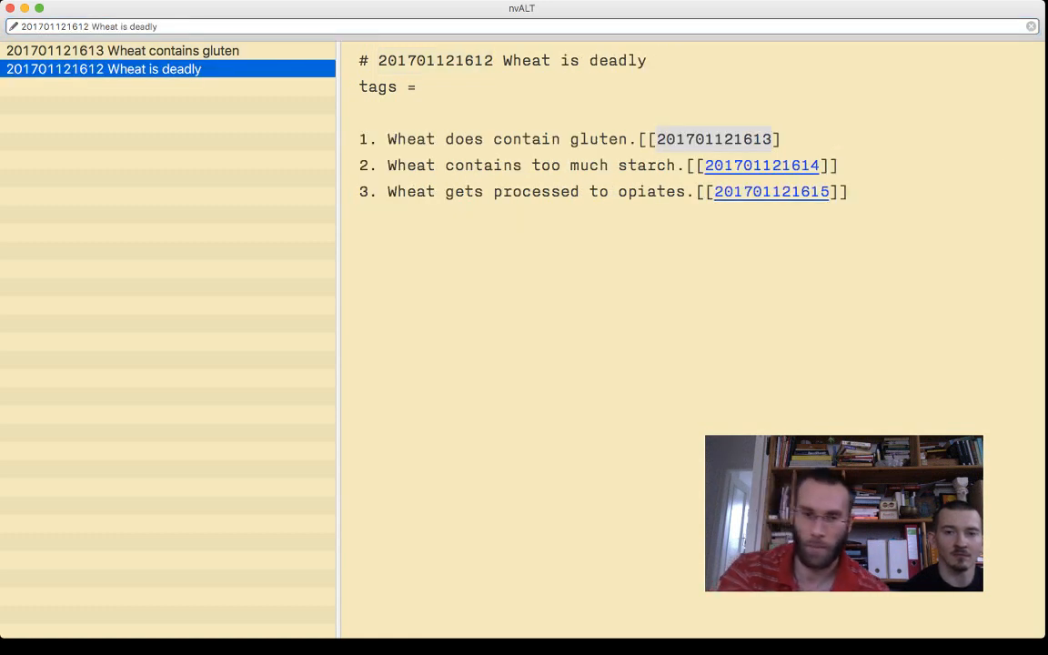
- Restore the missing closing bracket at the end of item 1's link
key("Tab")
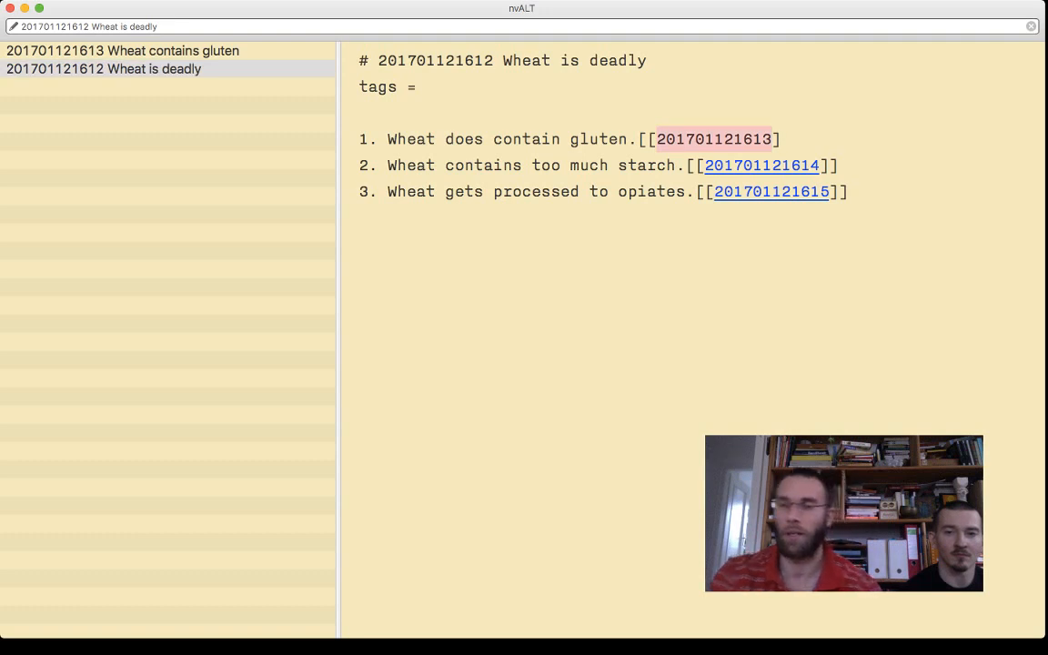
type("]")
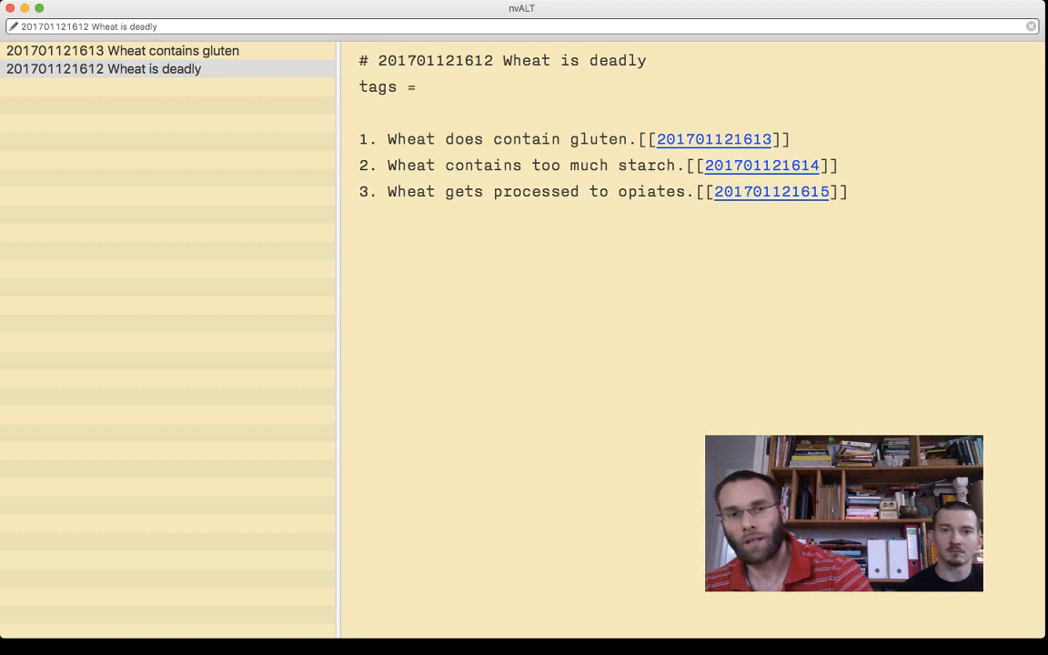
key("super+Tab")
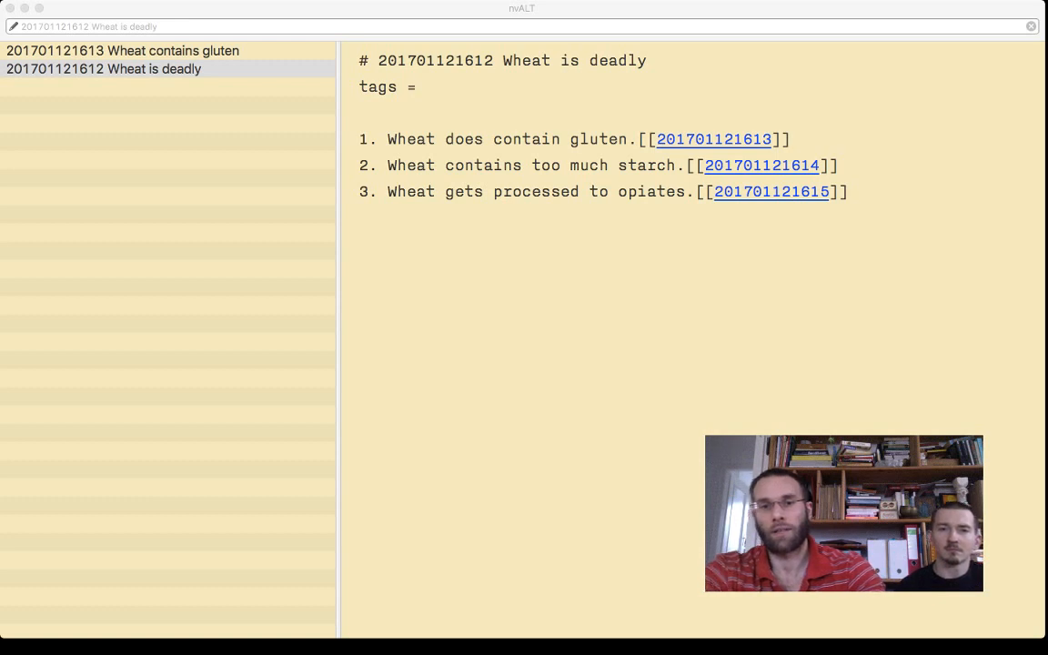
- Remove item 1's last closing bracket again, cut and reinsert the ID with a stray "l", and undo the stray edit
left_click(791, 139)
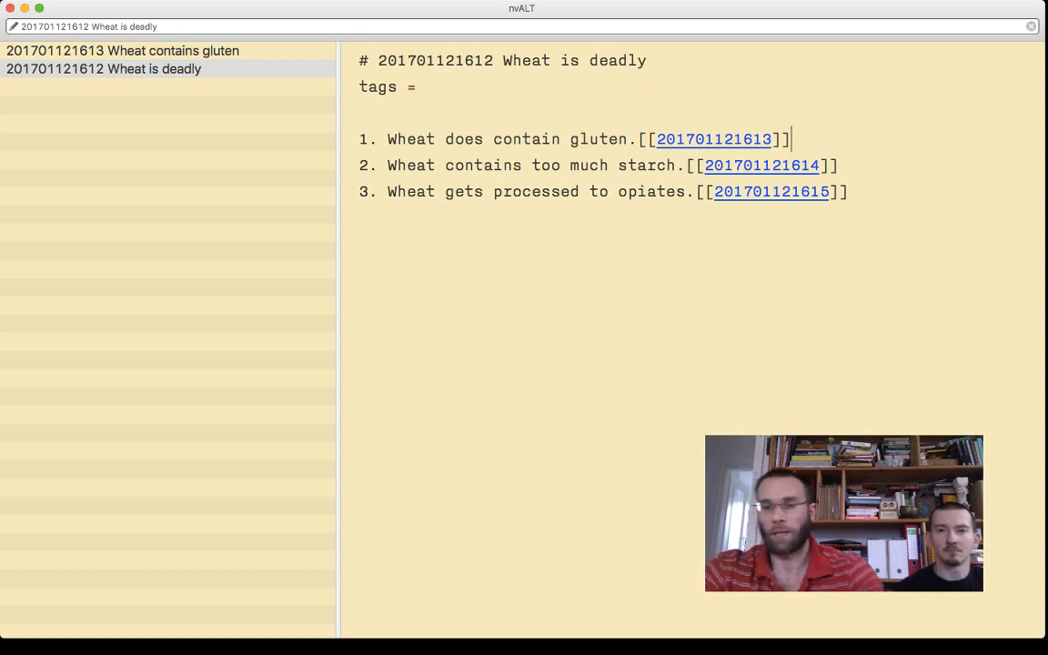
key("BackSpace")
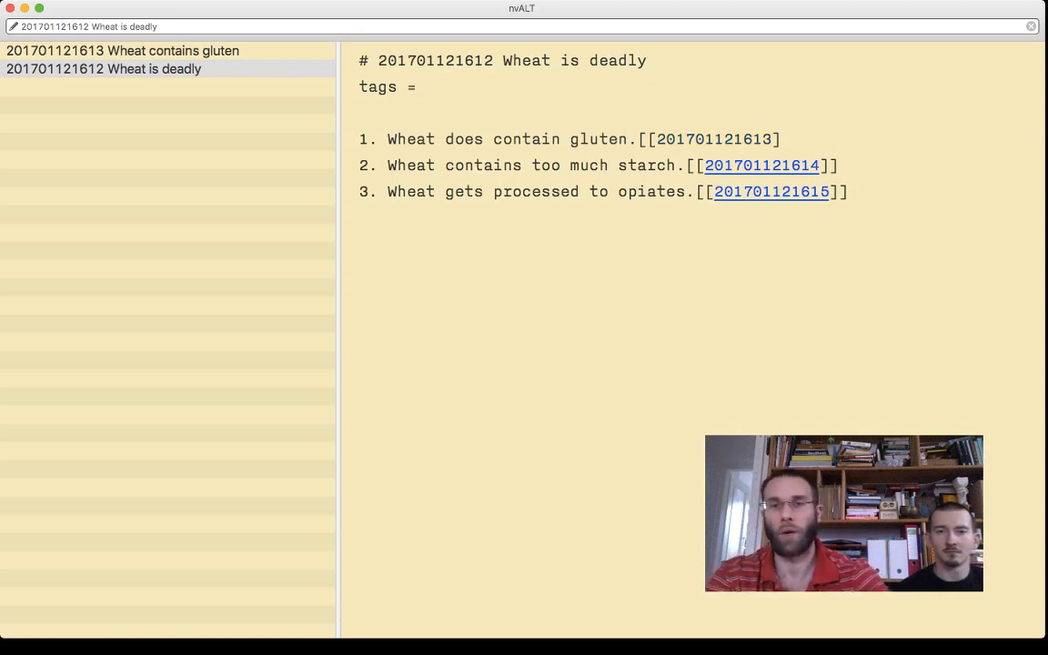
key("Left")
key("alt+shift+Left")
key("super+x")
type("l")
key("super+v")
key("super+l")
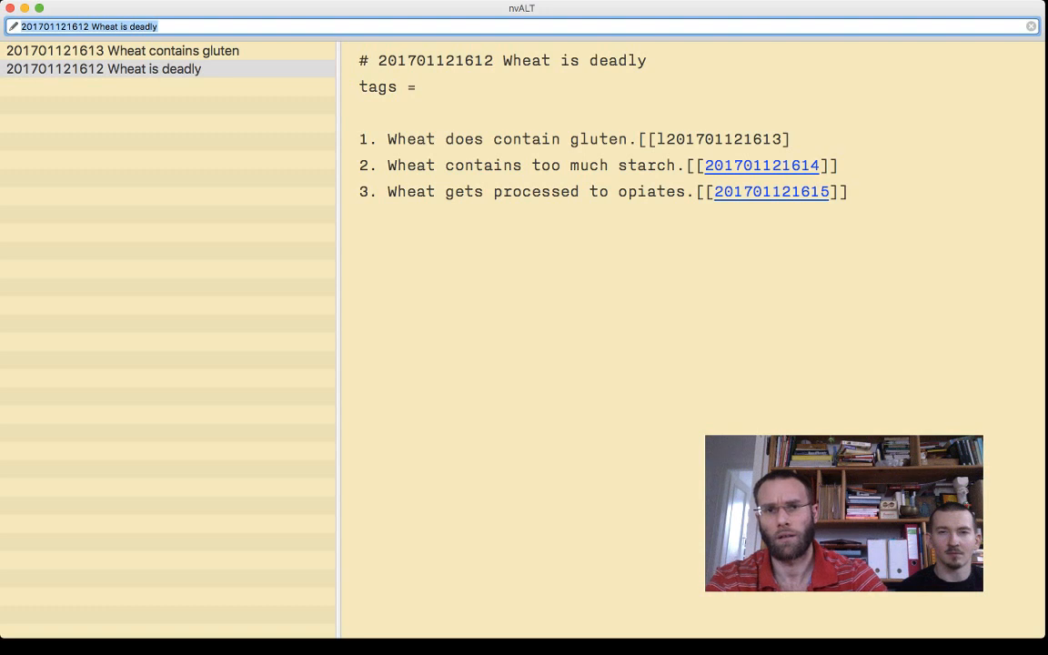
key("Return")
key("super+Down")
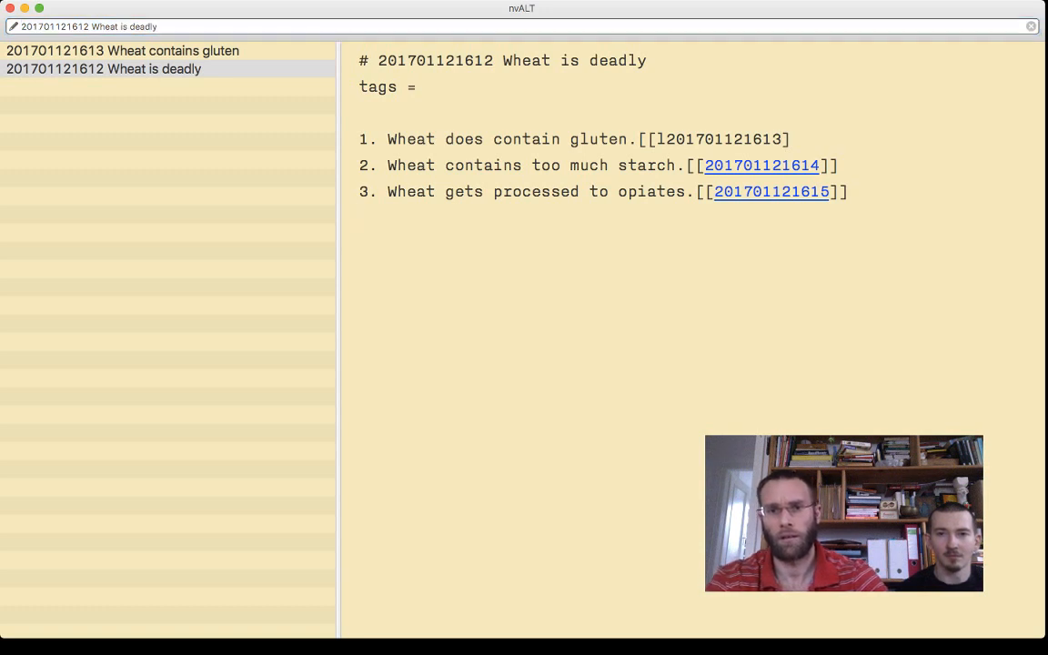
key("super+z")
key("super+z")
key("super+z")
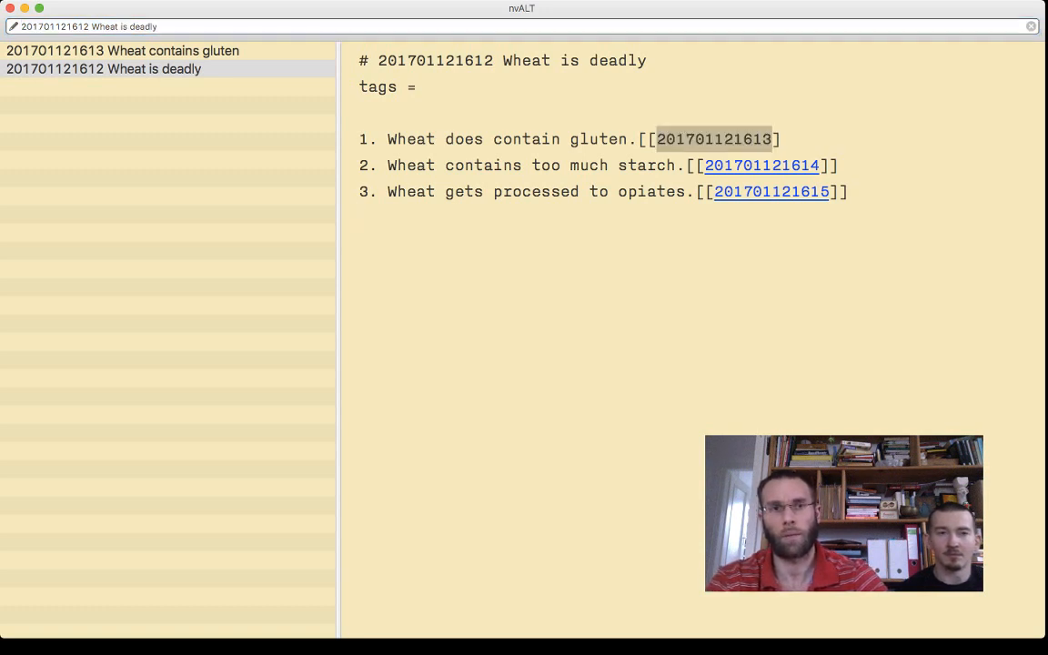
key("super+l")
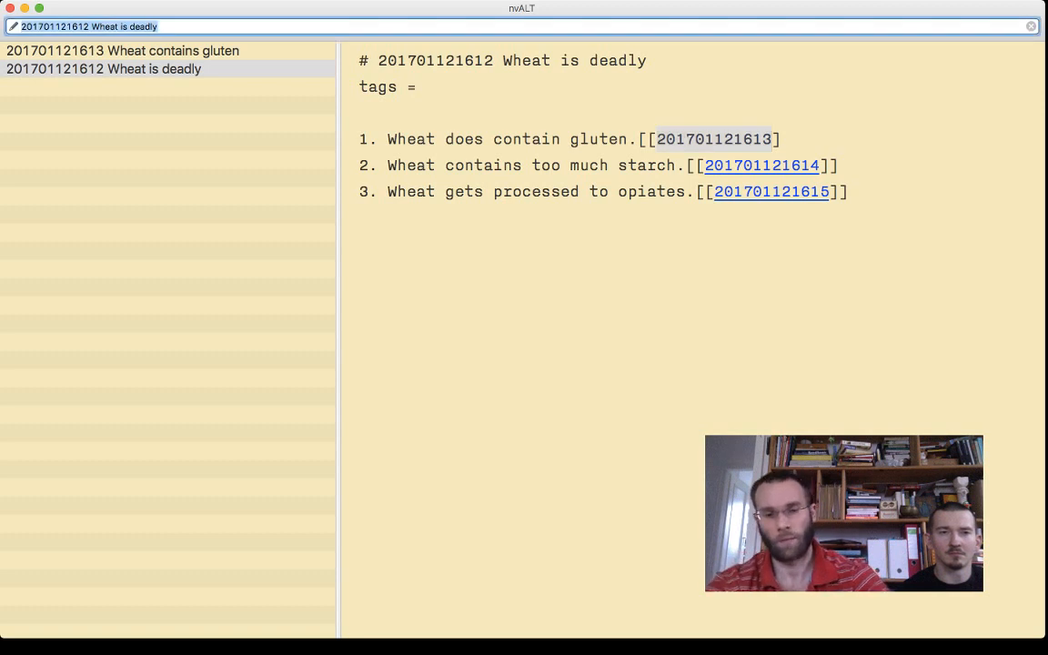
key("super+v")
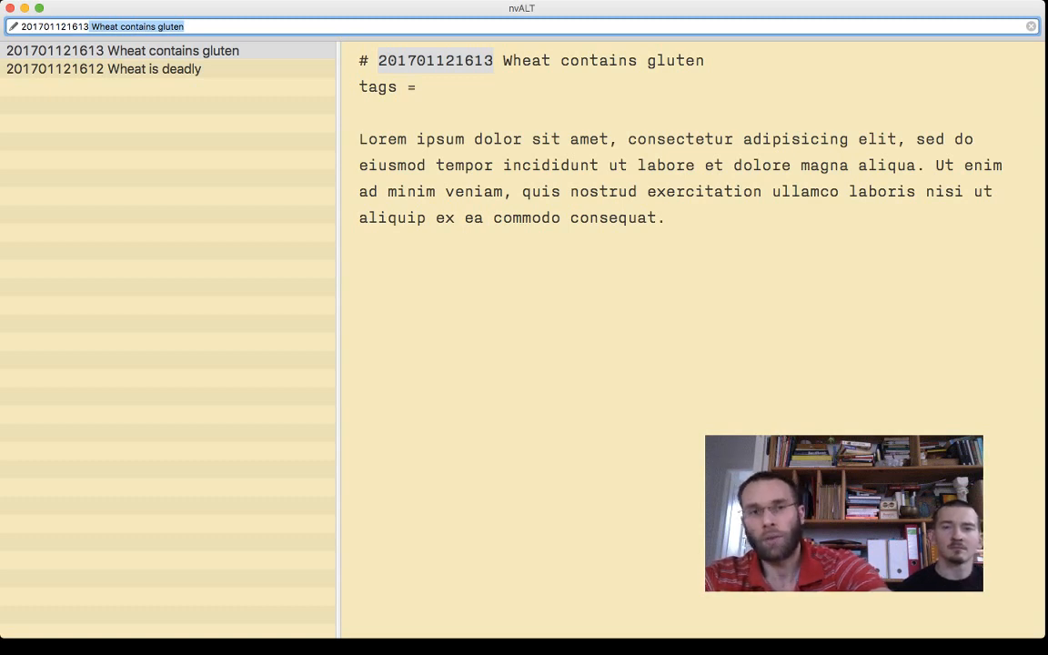
left_click(170, 27)
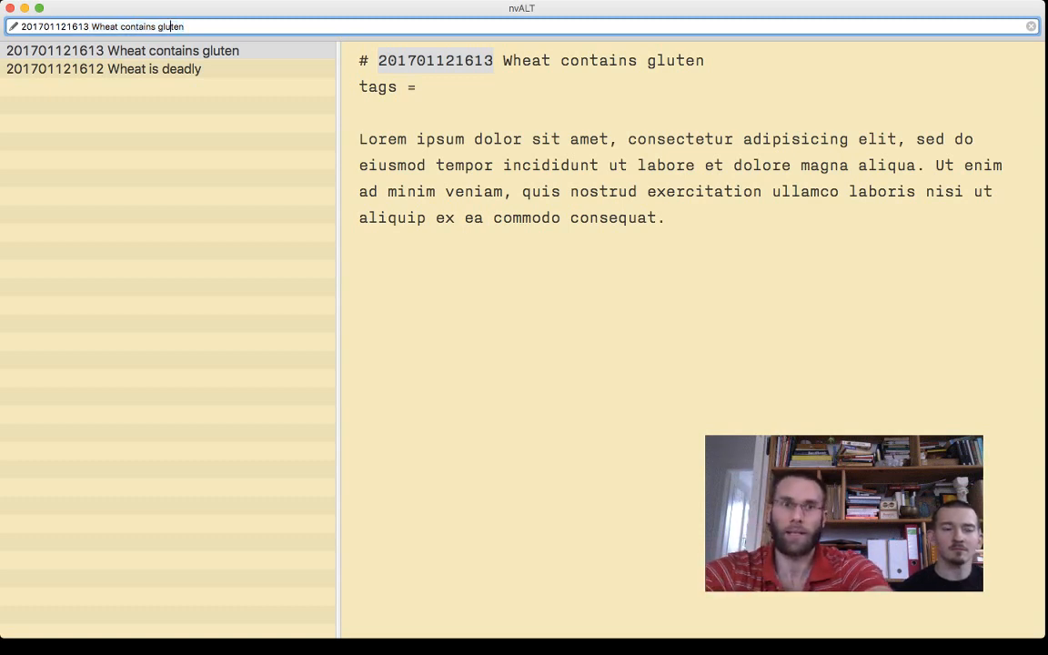
- Return to the "Wheat is deadly" overview and complete item 1's link with its second closing bracket
key("Down")
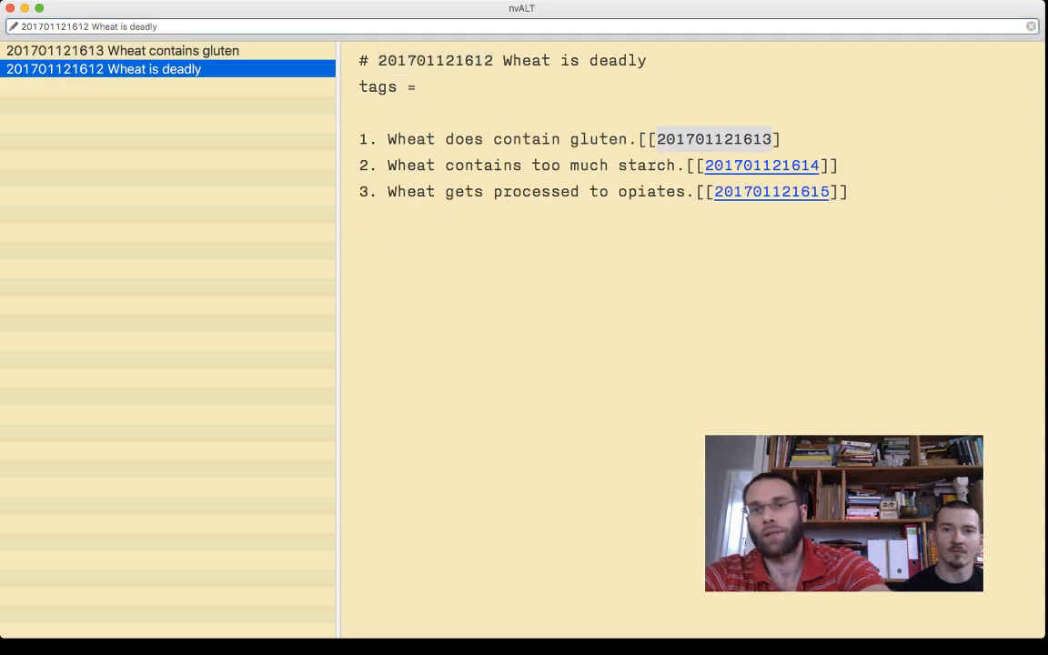
key("Tab")
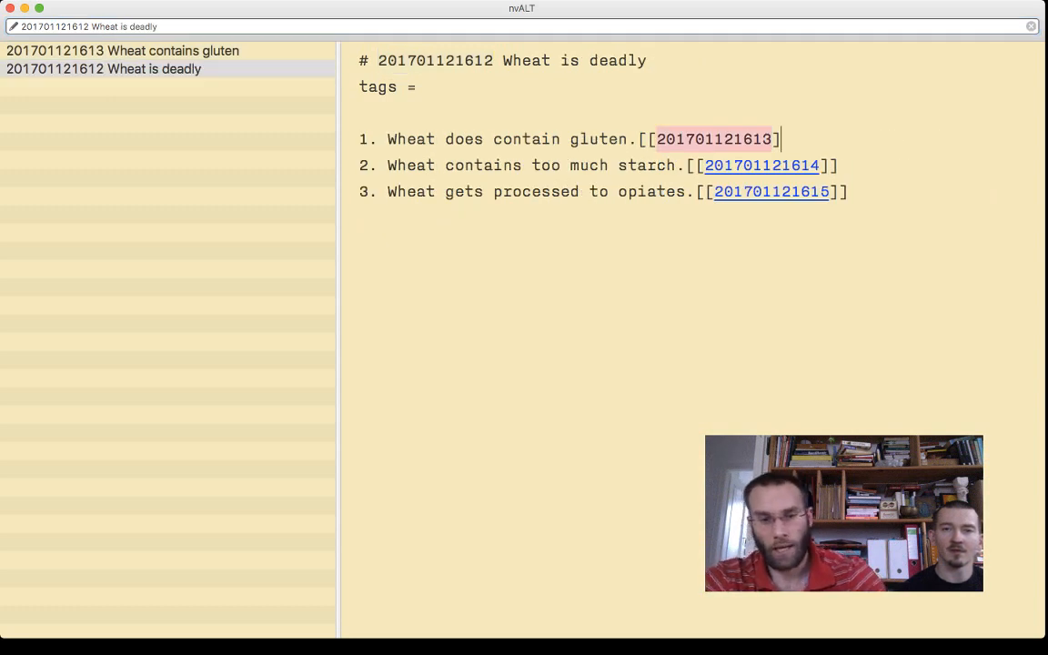
type("]")
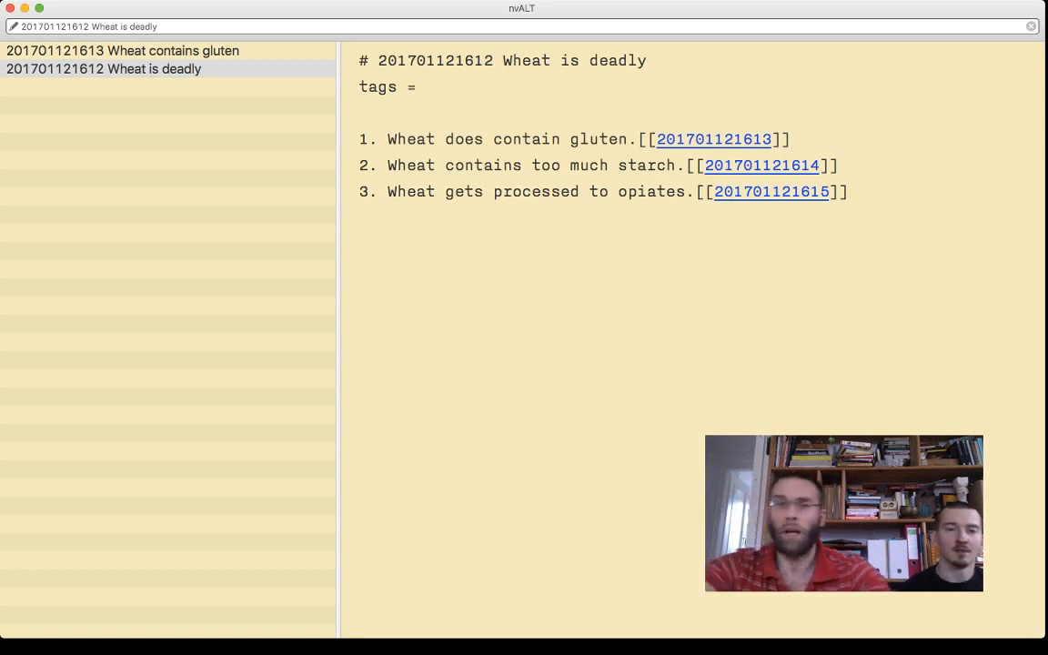
key("BackSpace")
key("BackSpace")
type(")")
key("alt+Left")
key("BackSpace")
key("BackSpace")
type("(§")
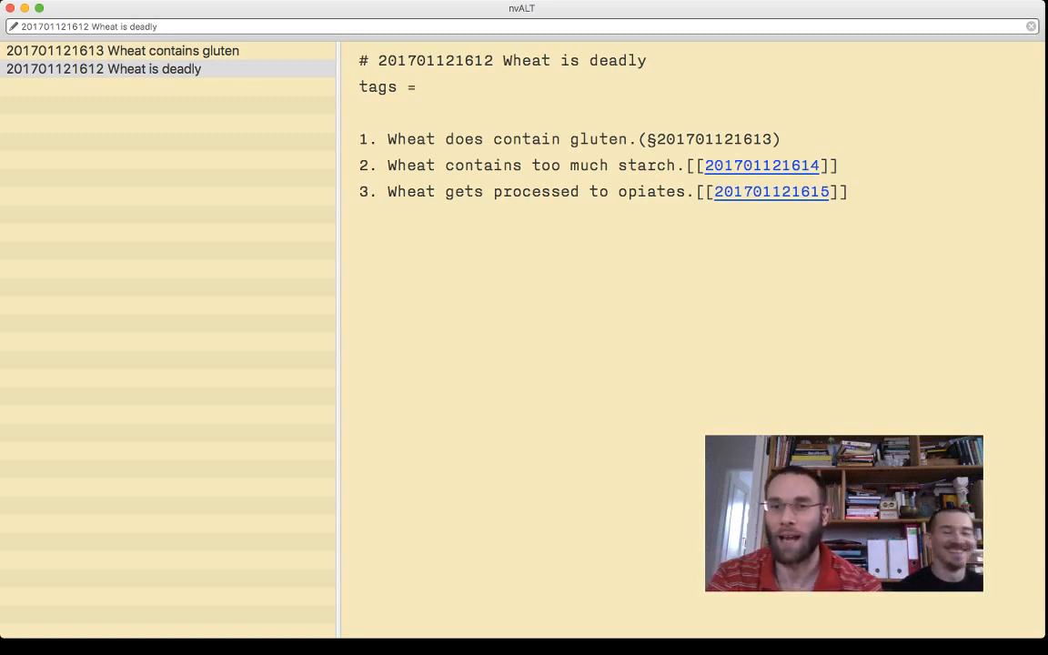
key("shift+alt+Right")
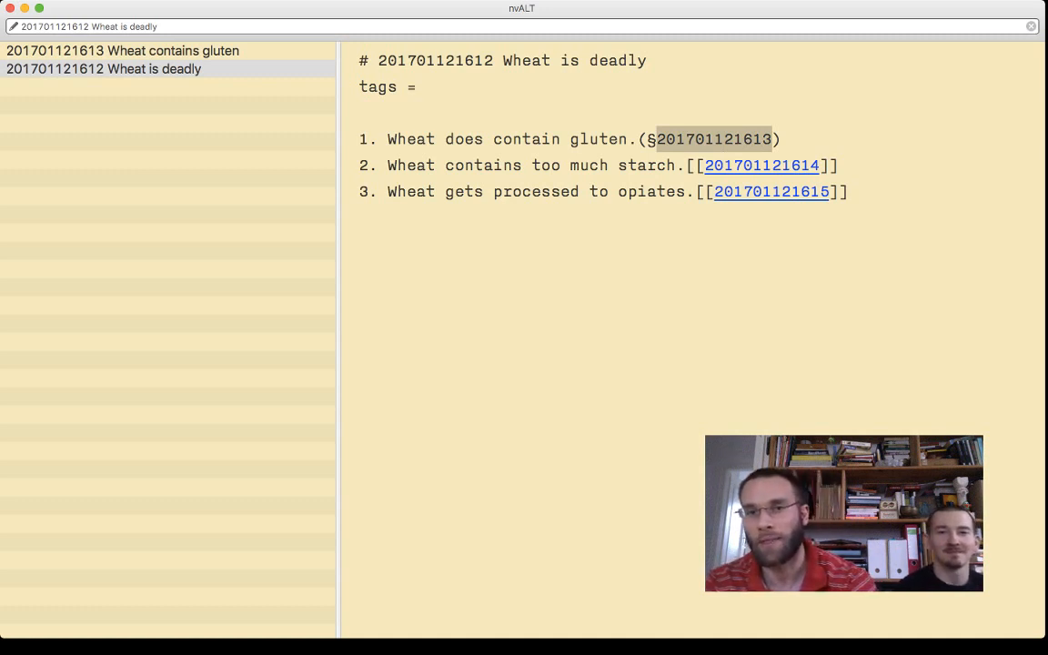
key("Left")
key("Left")
key("Left")
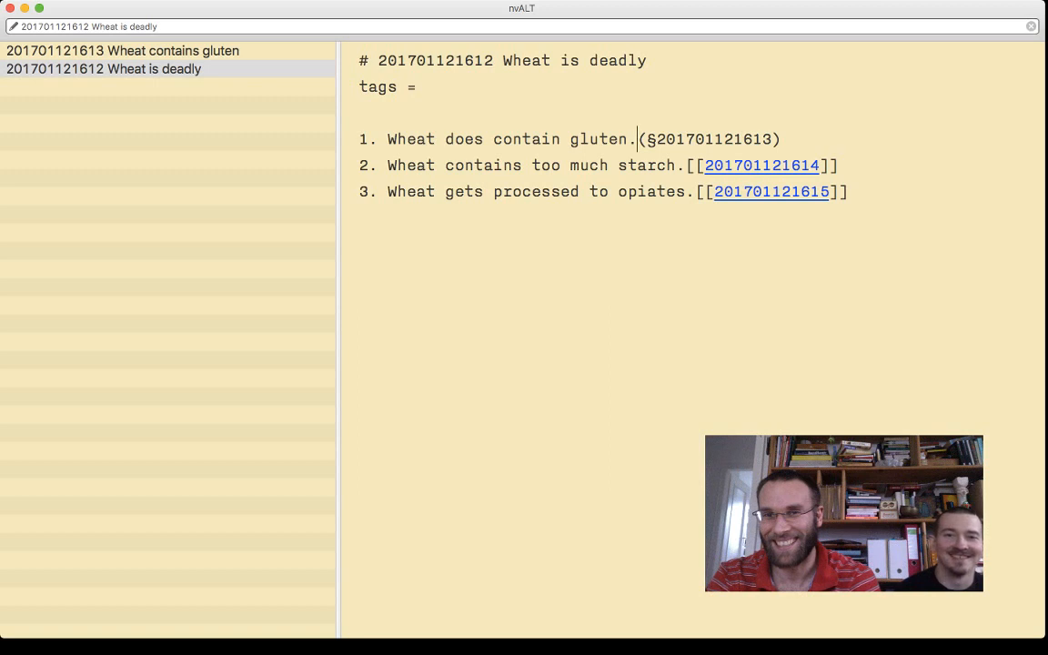
key("Right")
key("Right")
key("shift+super+Right")
key("shift+Left")
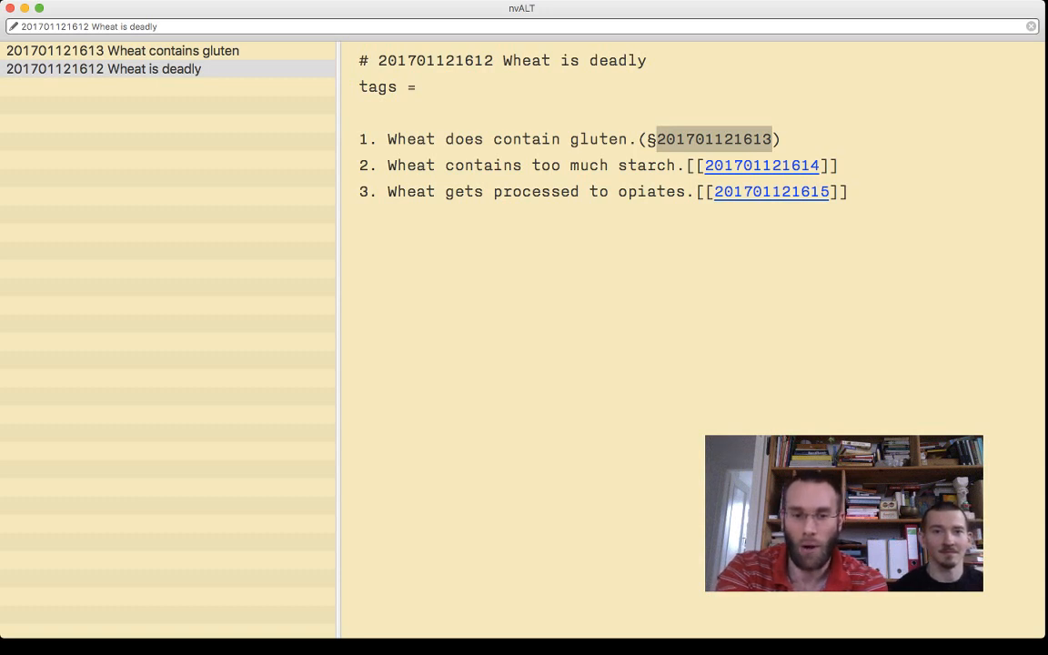
key("super+l")
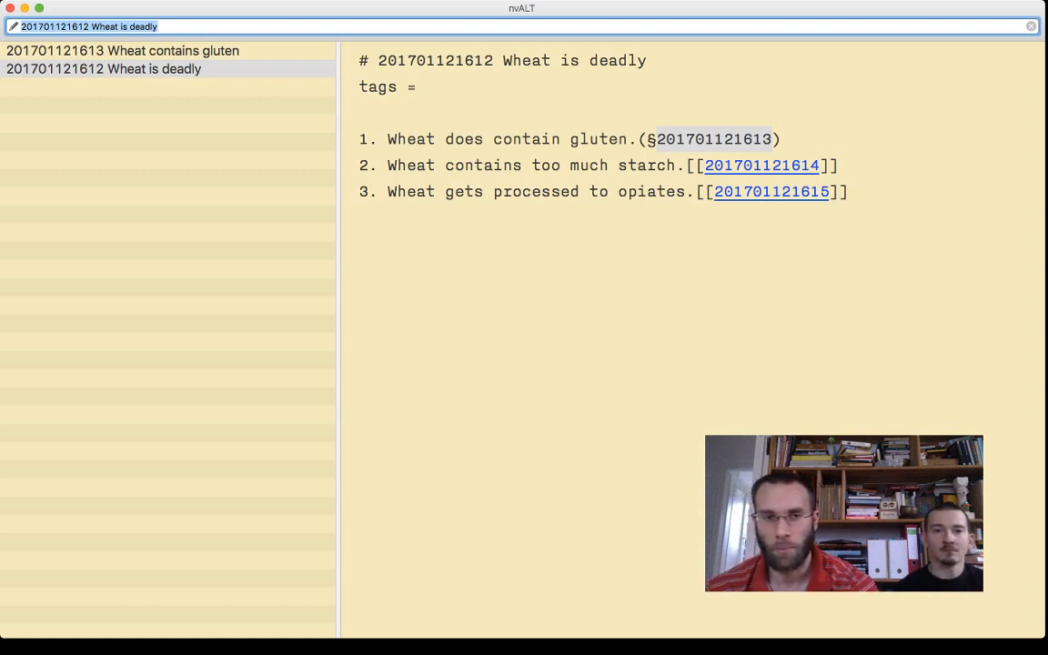
key("super+Tab")
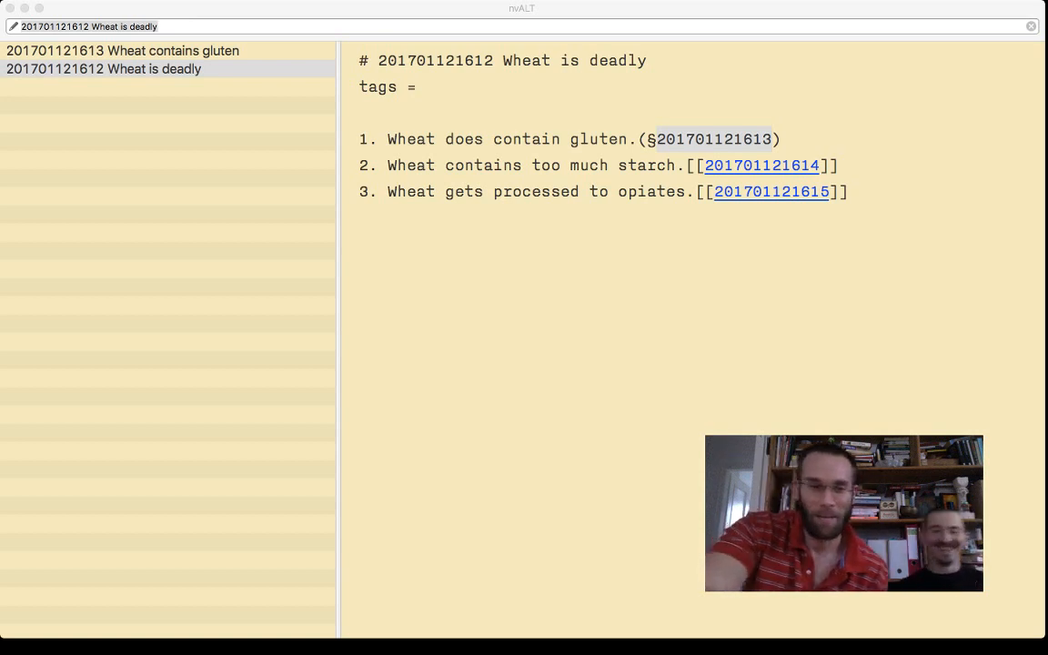
key("super+Tab")
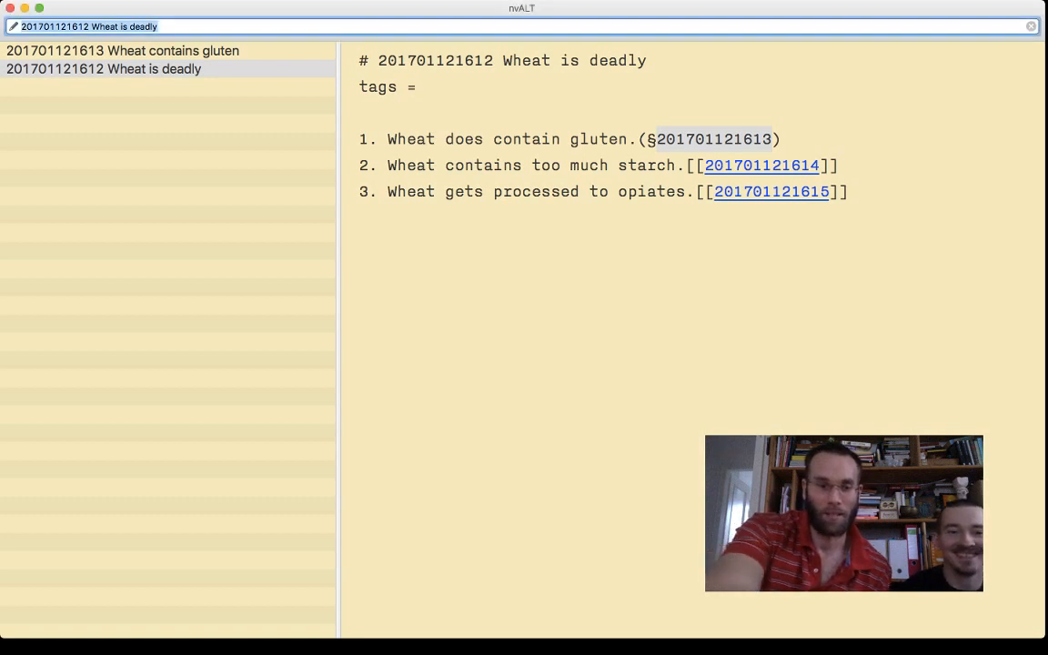
key("super+Tab")
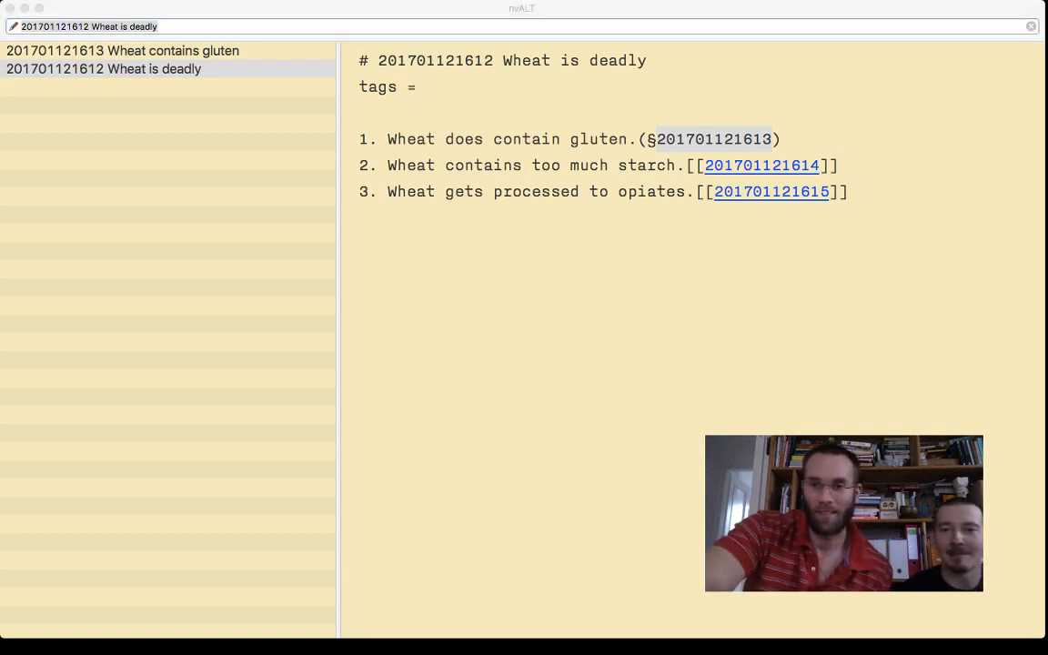